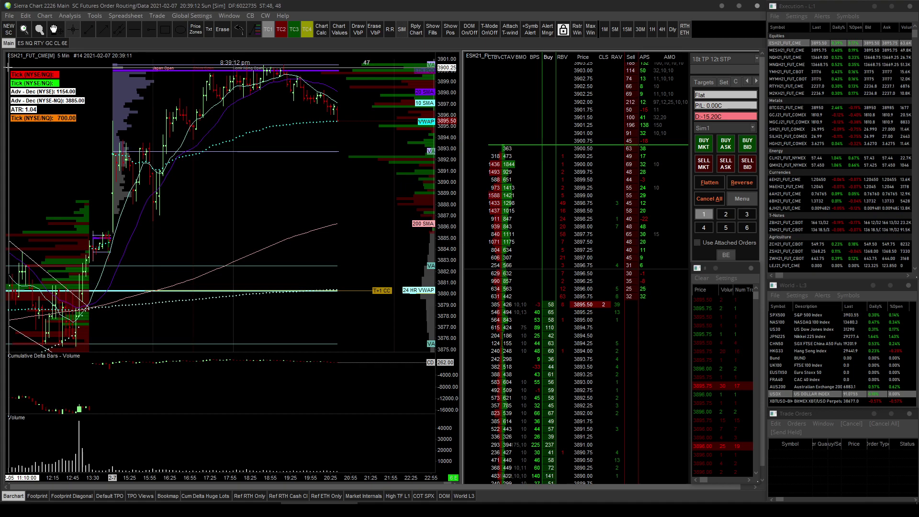
- Browse the Window and File menus without choosing any command
left_click(228, 16)
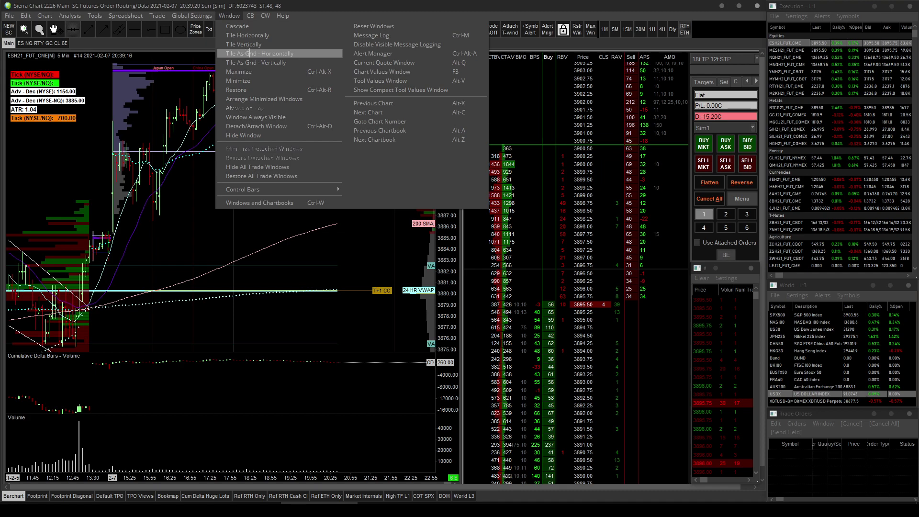
left_click(99, 119)
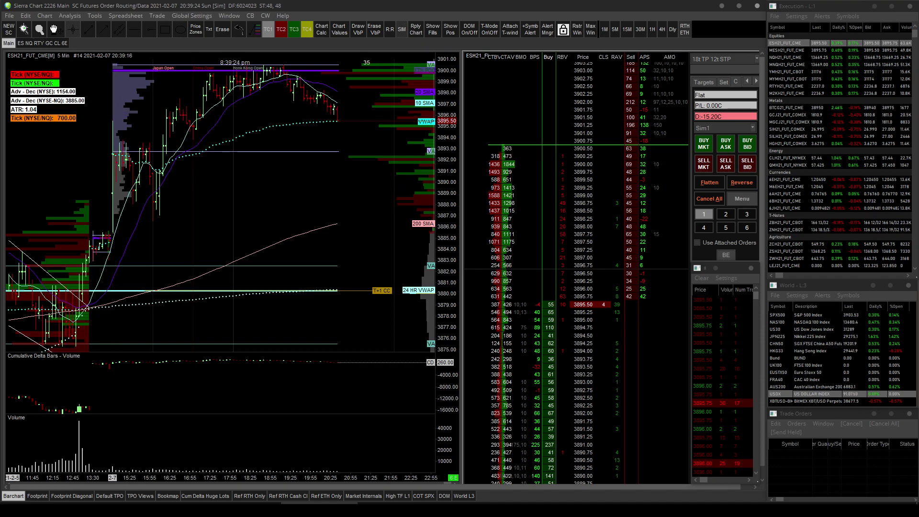
left_click(10, 17)
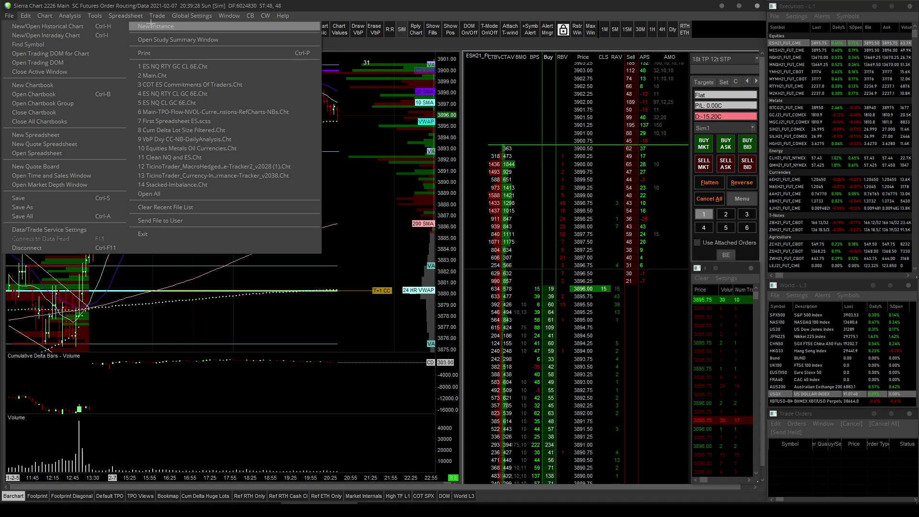
left_click(355, 200)
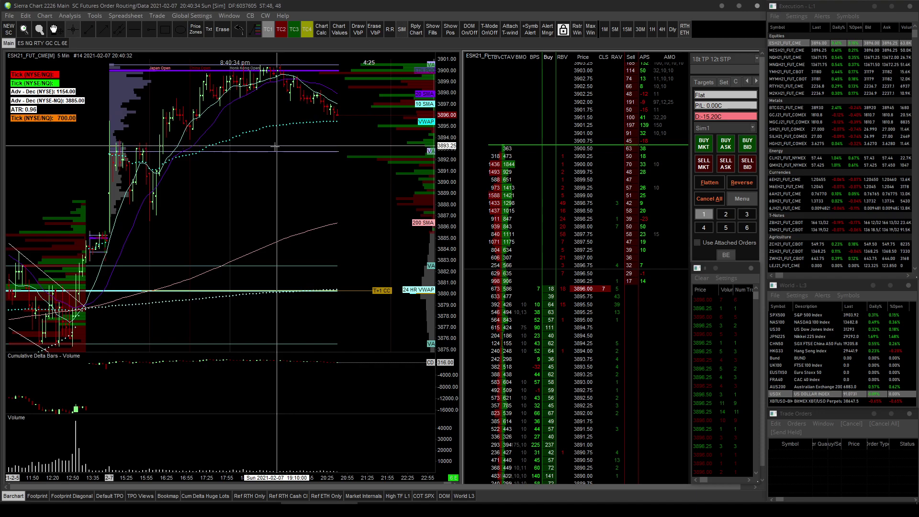
- Look over the chart's shortcut menu and the studies menu, choosing nothing
right_click(253, 193)
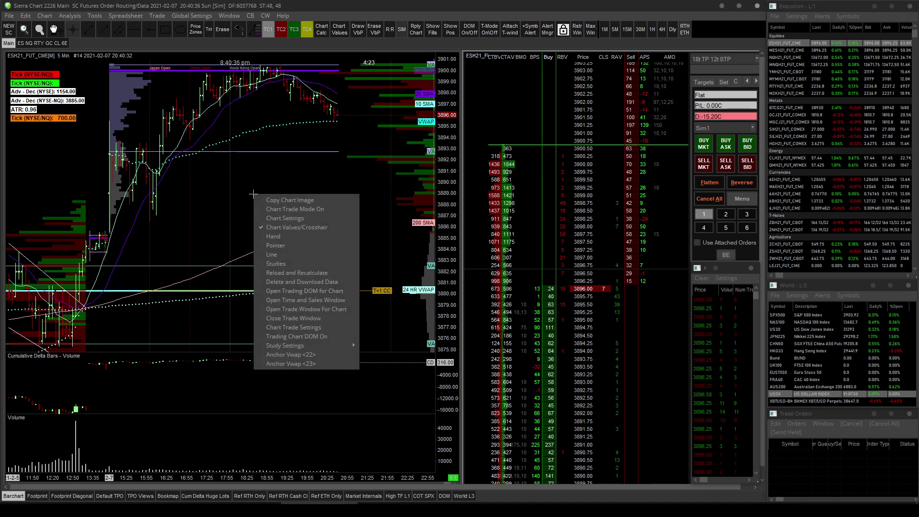
left_click(249, 183)
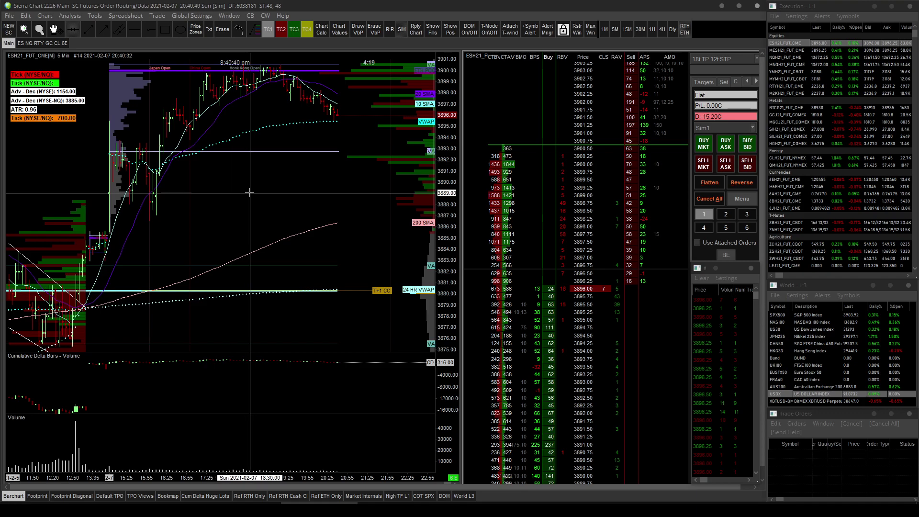
left_click(69, 15)
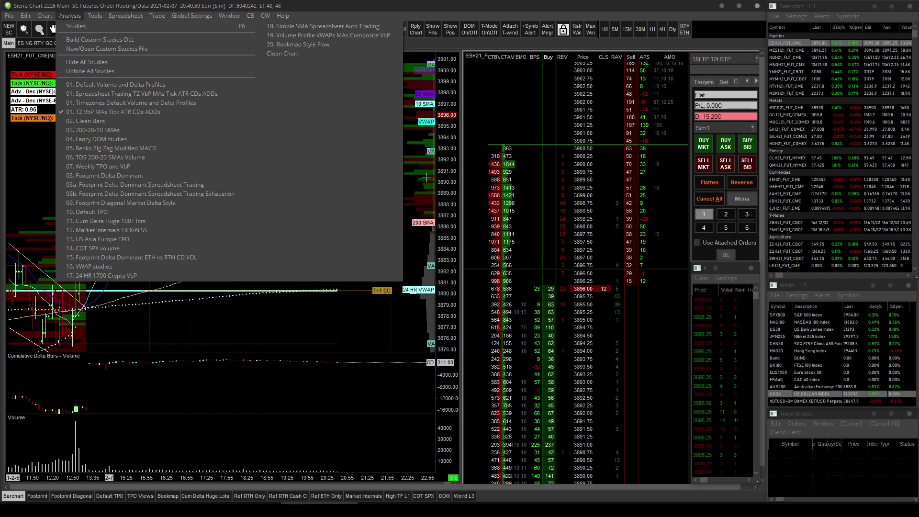
left_click(420, 151)
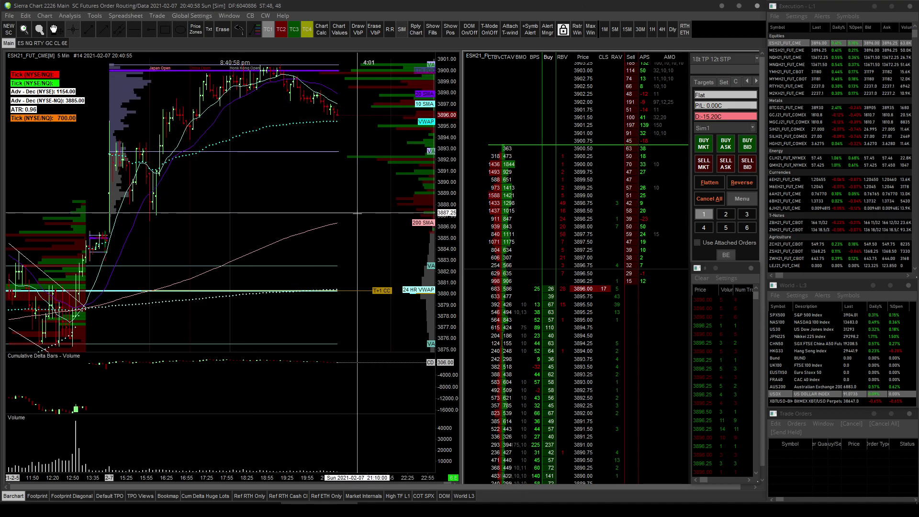
- Open the chart's Studies window, browse its saved study collections, and close it without applying
right_click(263, 181)
left_click(287, 250)
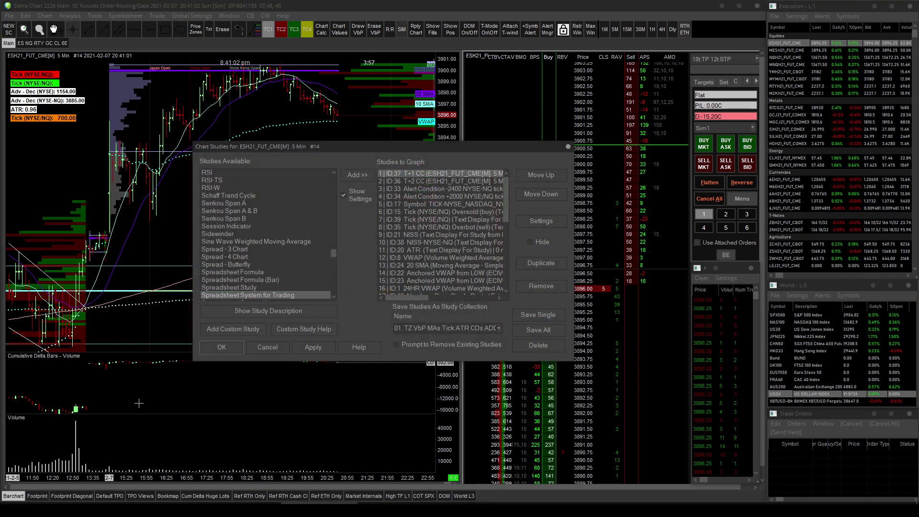
left_click_drag(287, 146, 212, 107)
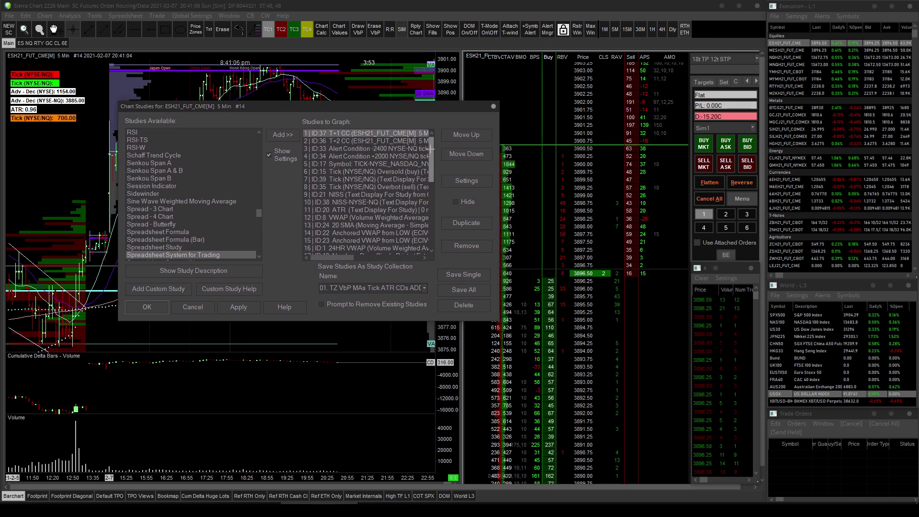
left_click_drag(431, 150, 431, 134)
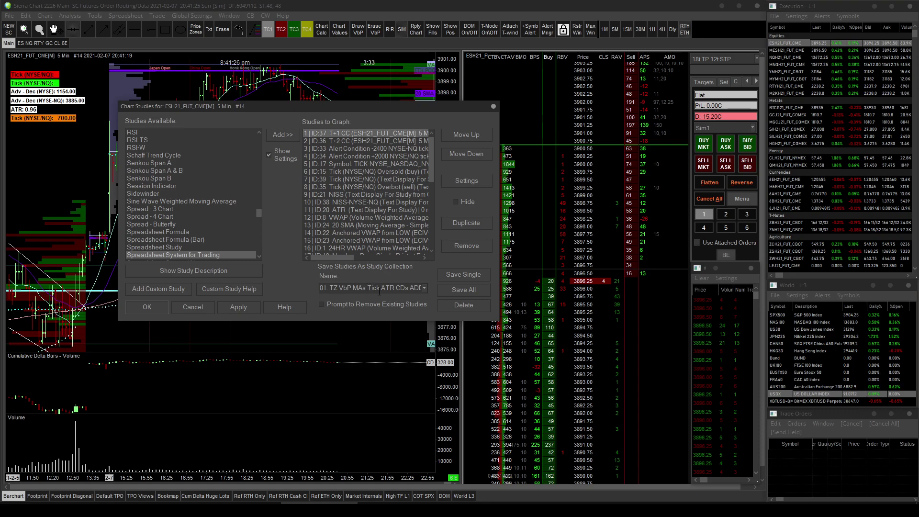
left_click(320, 288)
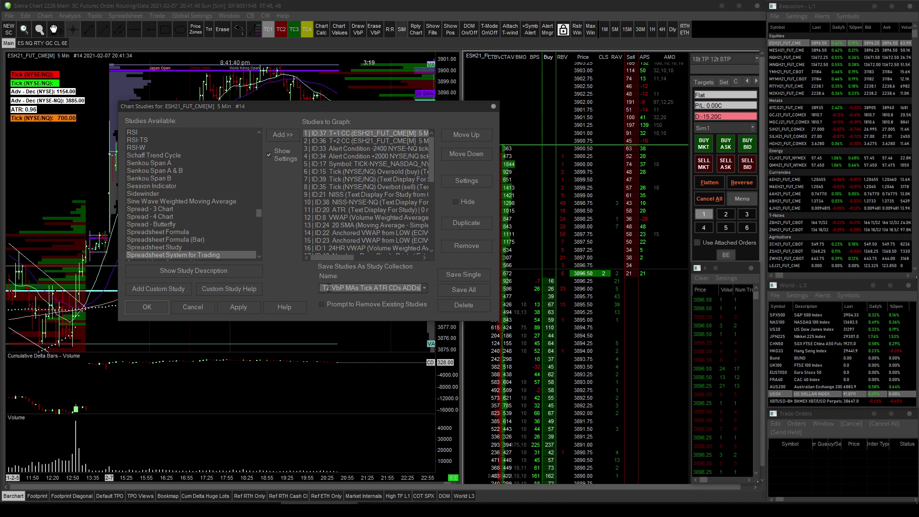
left_click(425, 288)
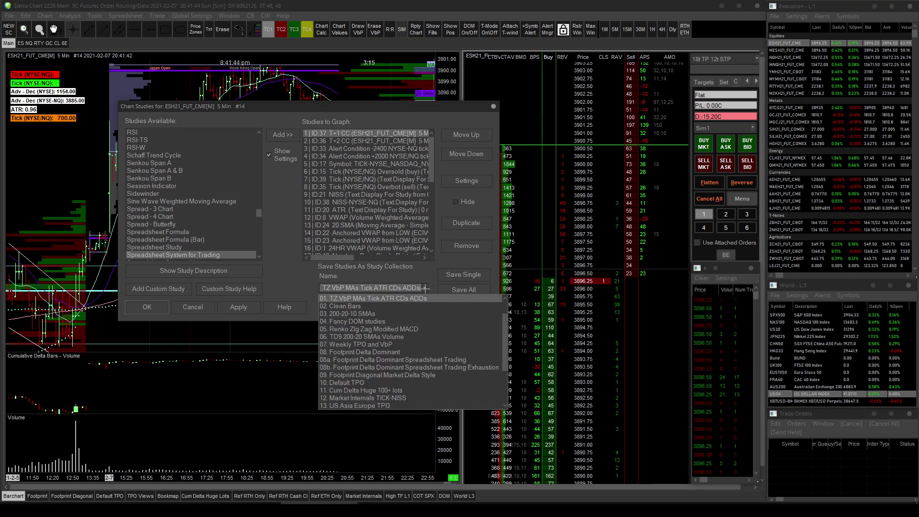
scroll(506, 320, "up", 1)
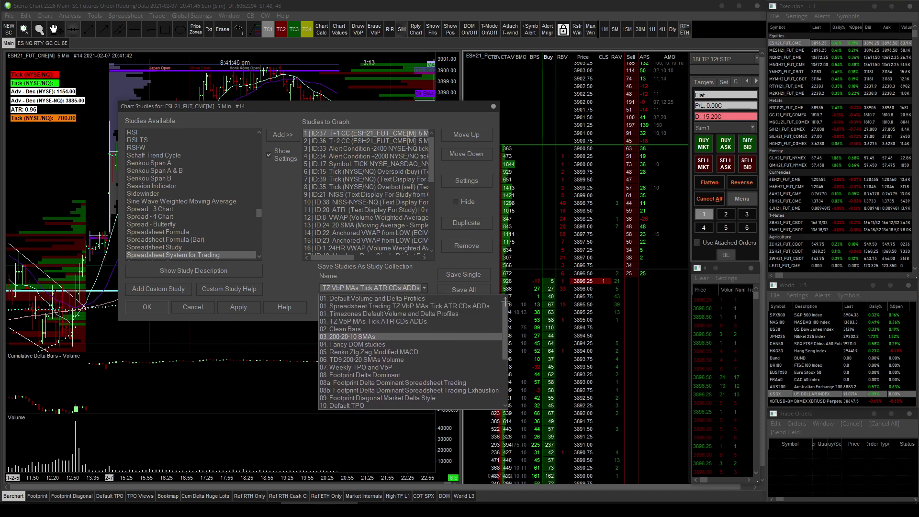
left_click(300, 271)
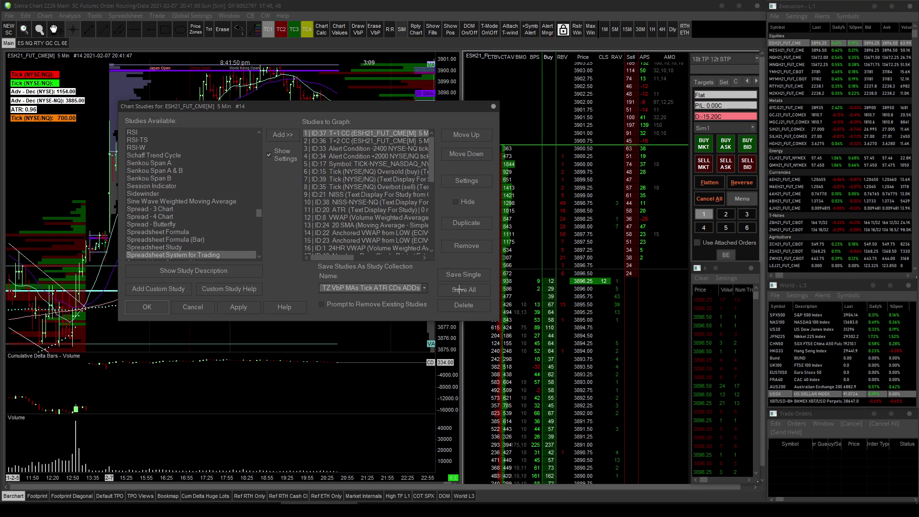
left_click(193, 307)
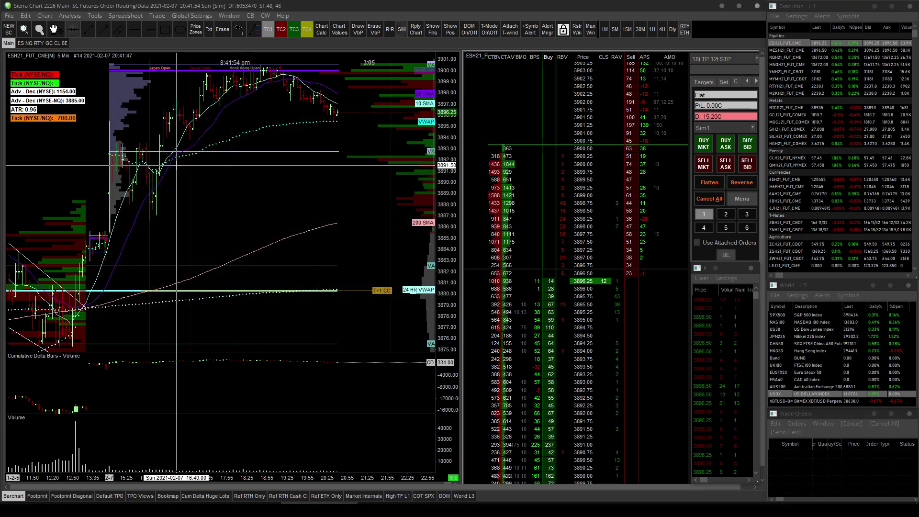
- Apply the 03. 200-20-10 SMAs collection, then restore 01. TZ VbP MAs Tick ATR CDs ADDs
left_click(71, 16)
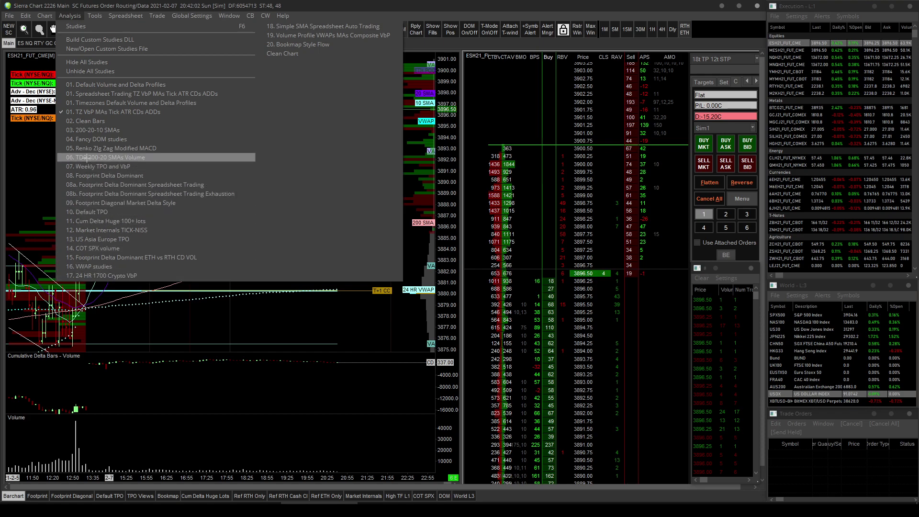
left_click(85, 130)
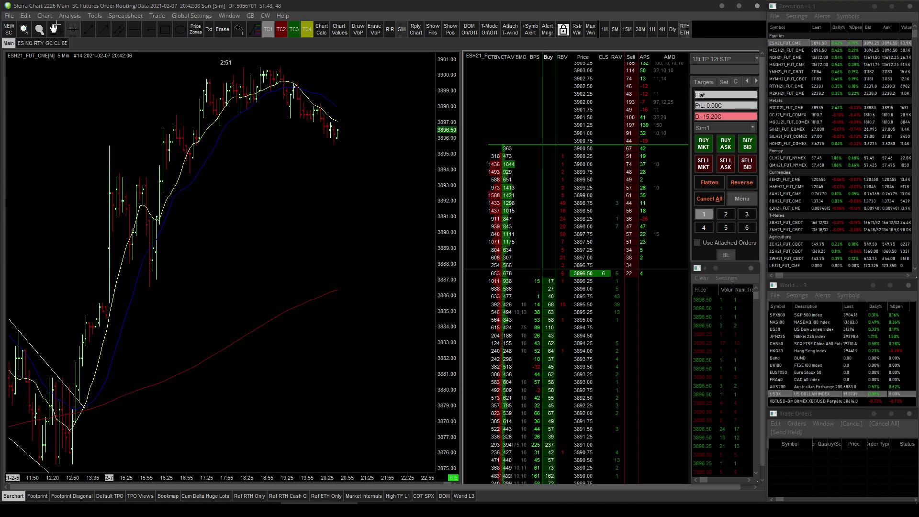
left_click(70, 16)
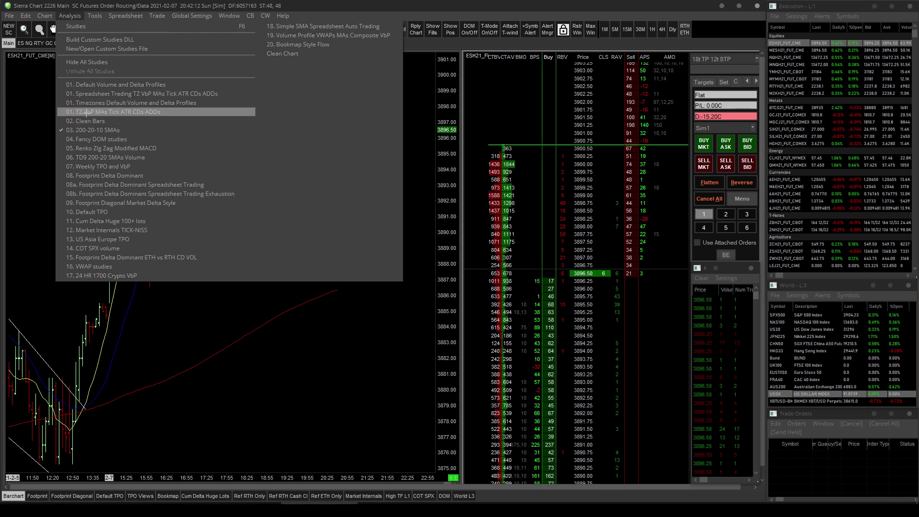
left_click(85, 111)
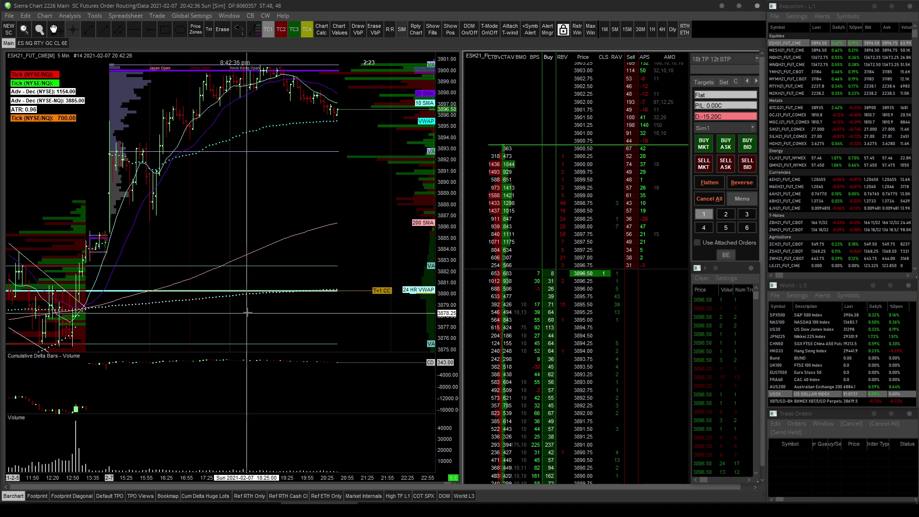
- Open General Settings, reposition it, and browse for another startup file, cancelling the picker
left_click(190, 15)
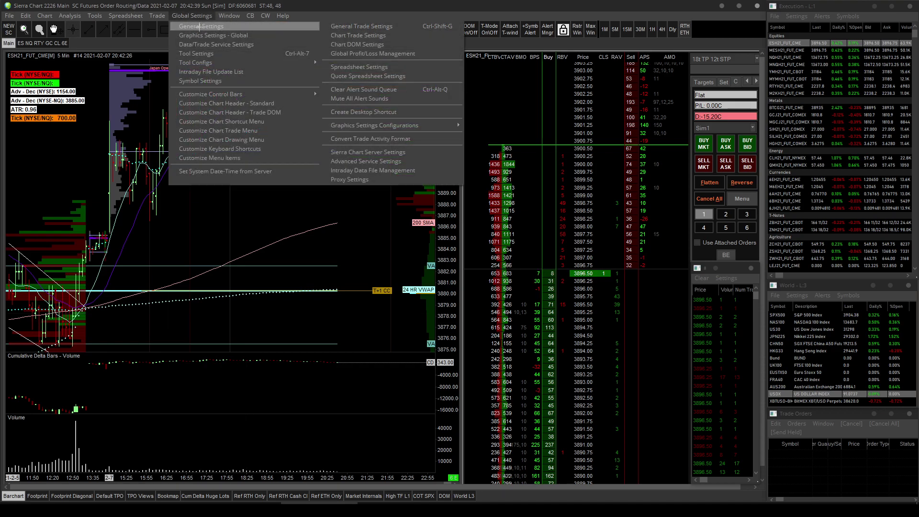
left_click(200, 27)
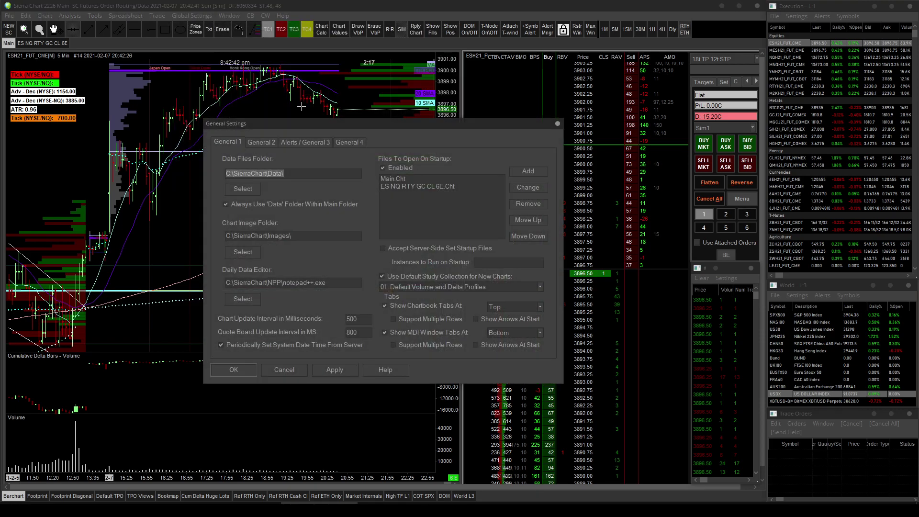
left_click_drag(334, 123, 237, 75)
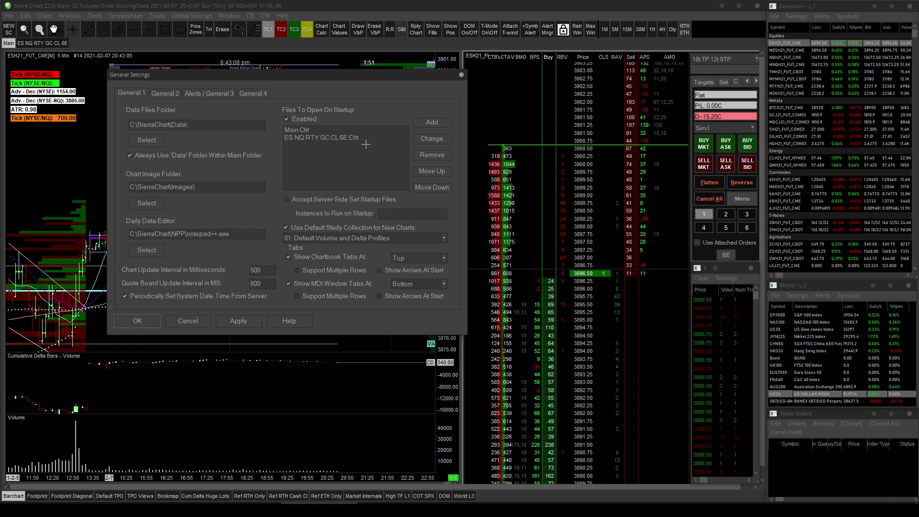
left_click(427, 123)
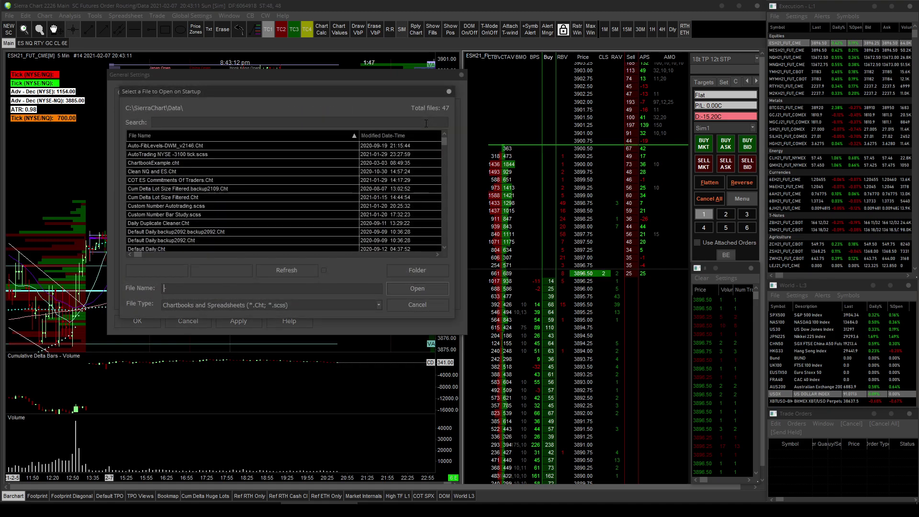
scroll(222, 192, "down", 11)
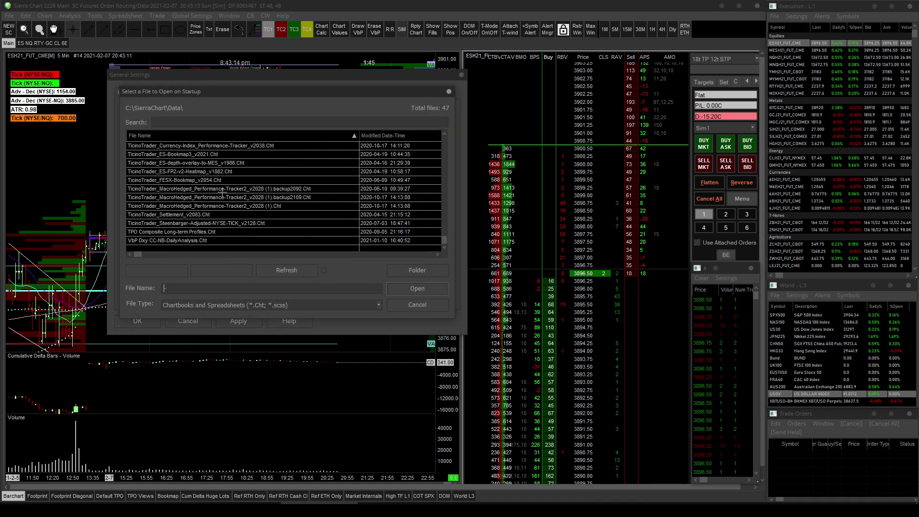
scroll(222, 192, "up", 11)
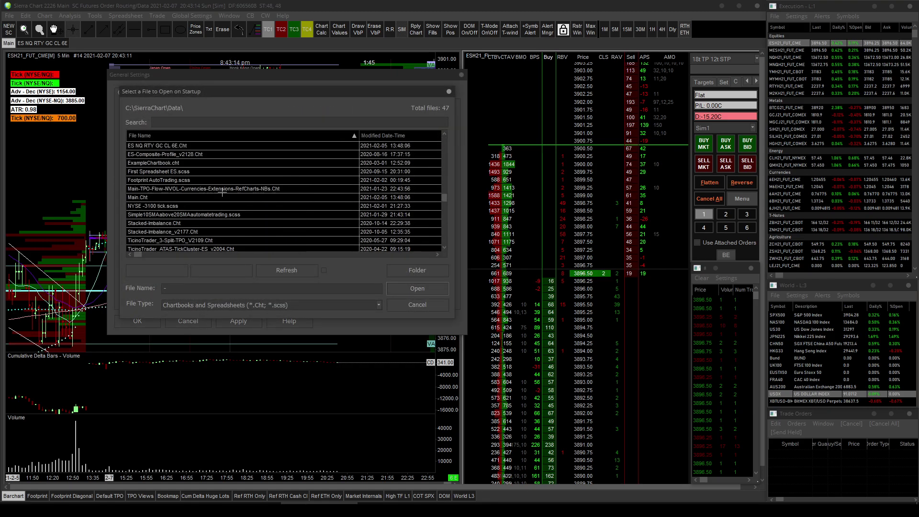
left_click(418, 305)
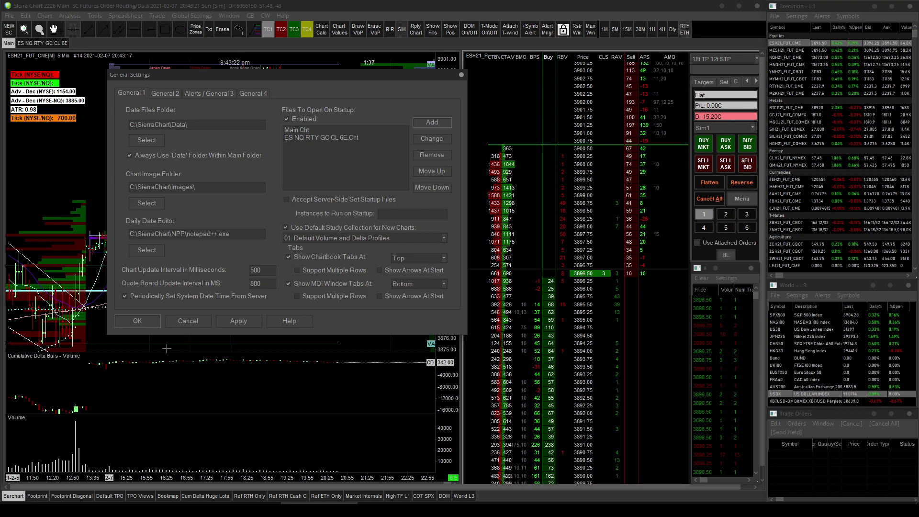
- Cancel the General Settings dialog without applying any changes
left_click(185, 320)
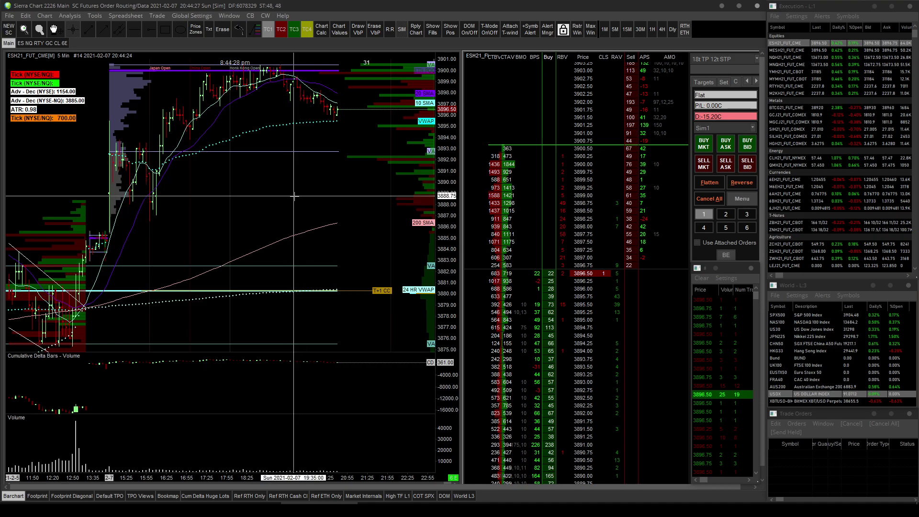
left_click(191, 15)
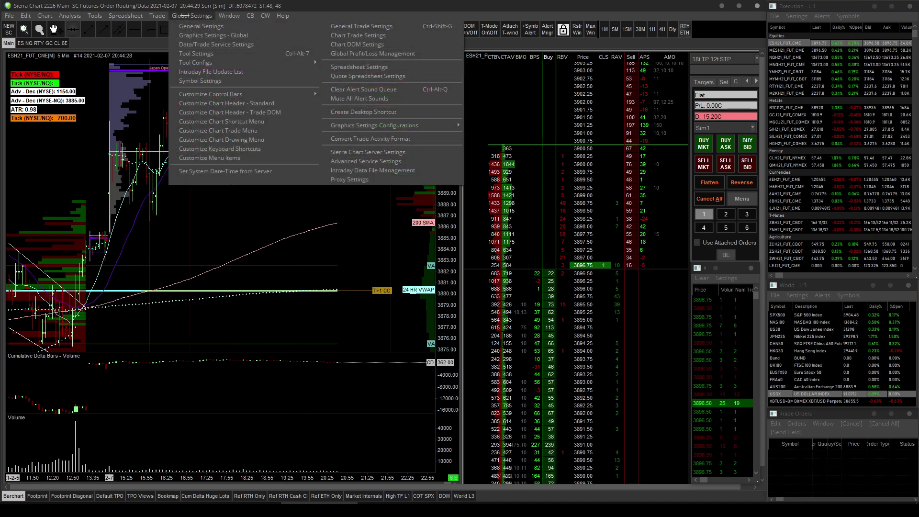
left_click(198, 26)
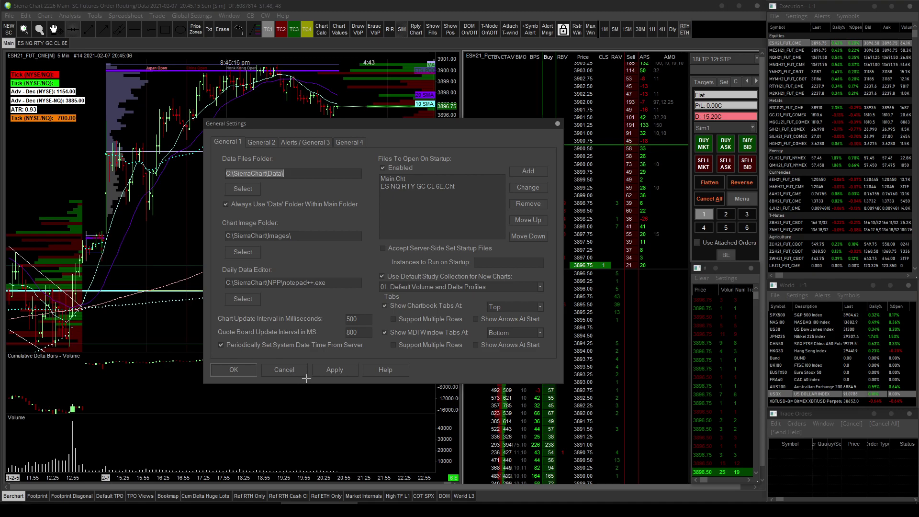
left_click(286, 368)
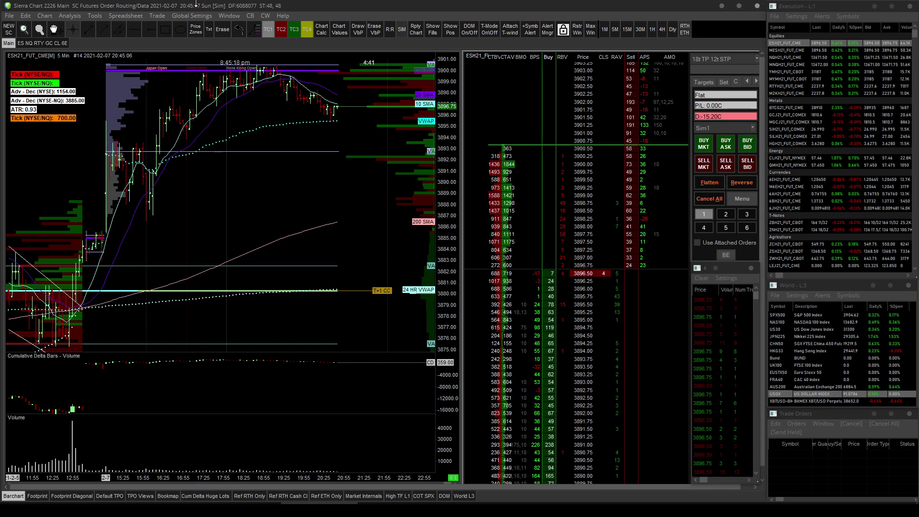
- Open Global Settings > Symbol Settings, scroll the Symbols list, and view the $DSFI settings
left_click(191, 15)
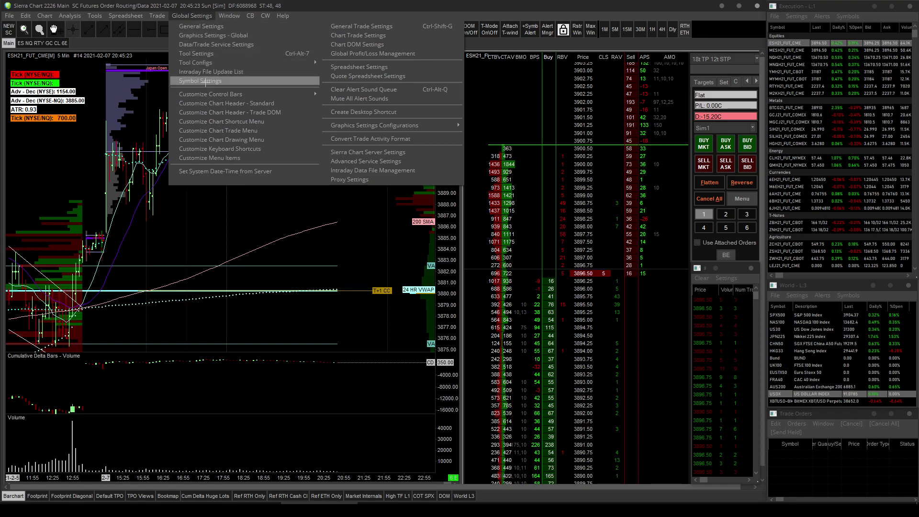
left_click(205, 82)
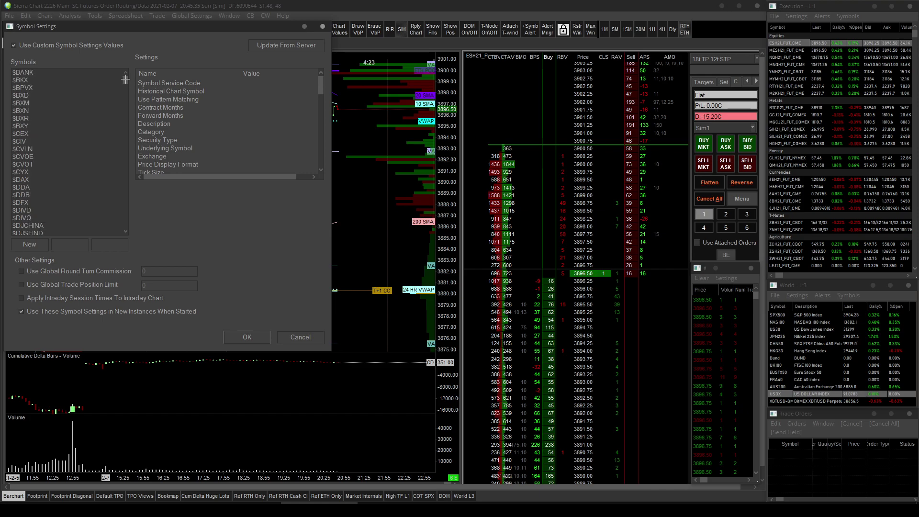
scroll(126, 82, "down", 5)
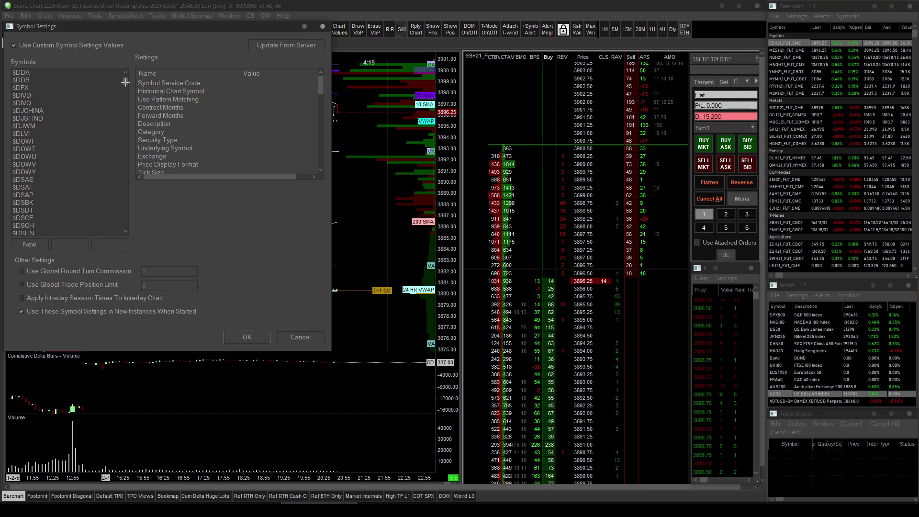
scroll(126, 83, "up", 5)
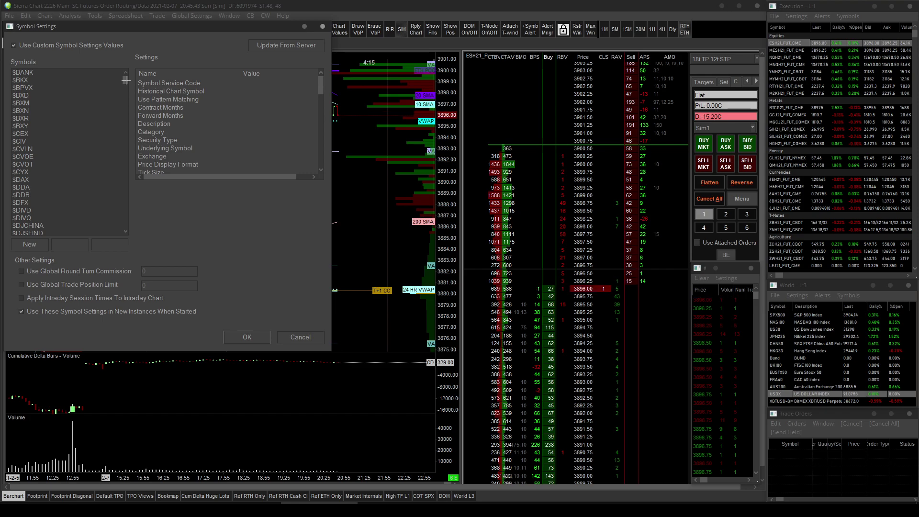
scroll(126, 82, "down", 10)
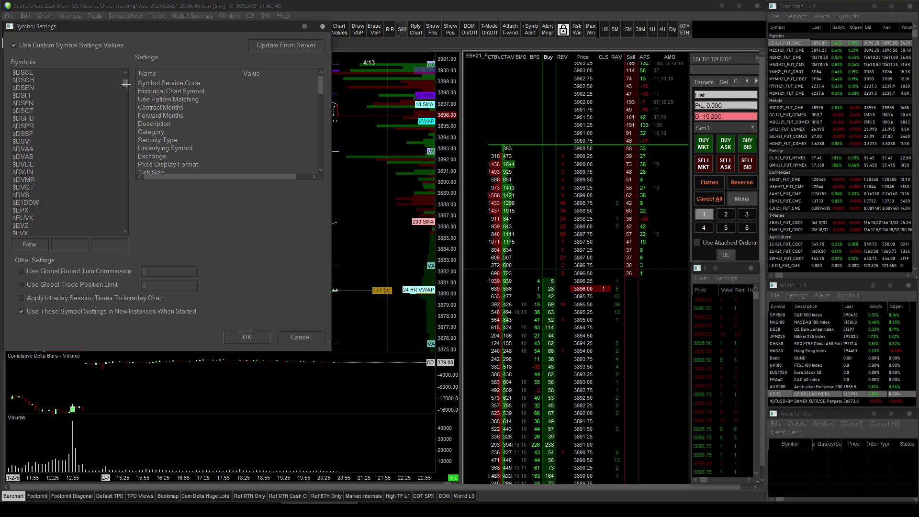
scroll(126, 85, "up", 2)
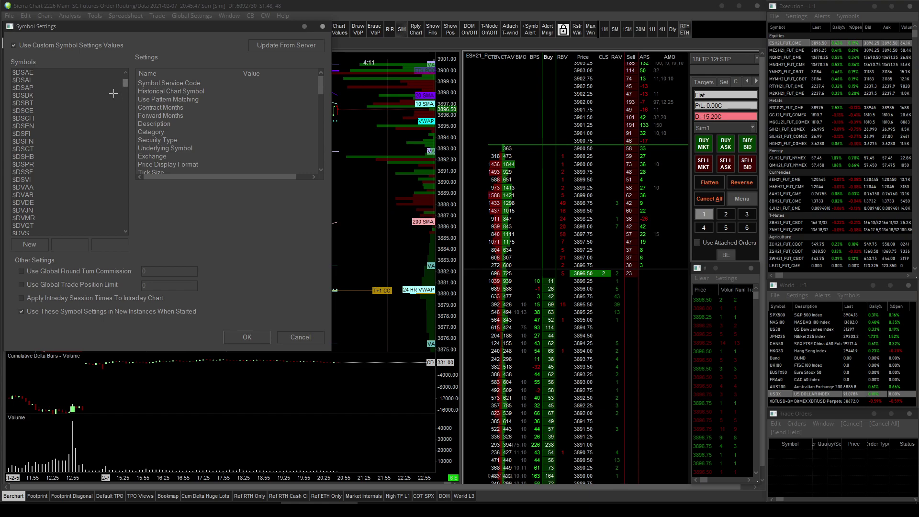
left_click(14, 133)
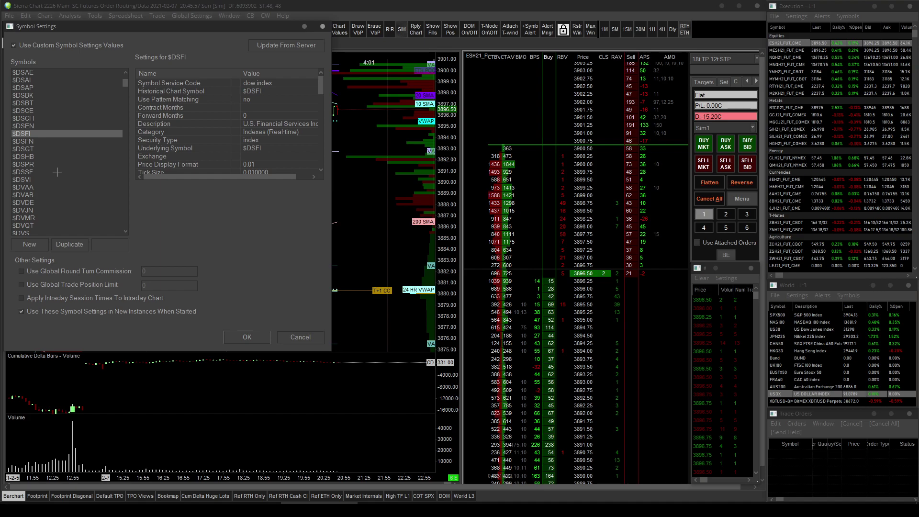
- Select ES?##_FUT_CME and set its custom Round Turn Commission to 3.7
type("es")
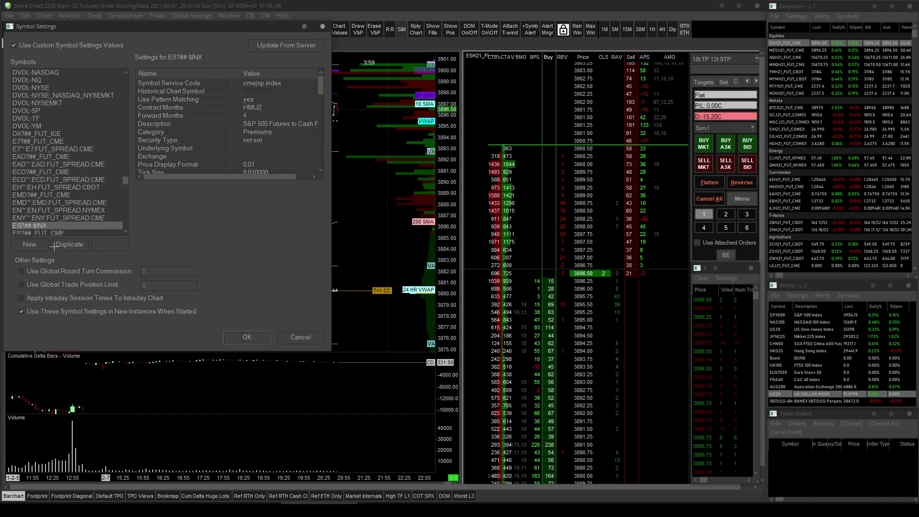
scroll(54, 225, "down", 1)
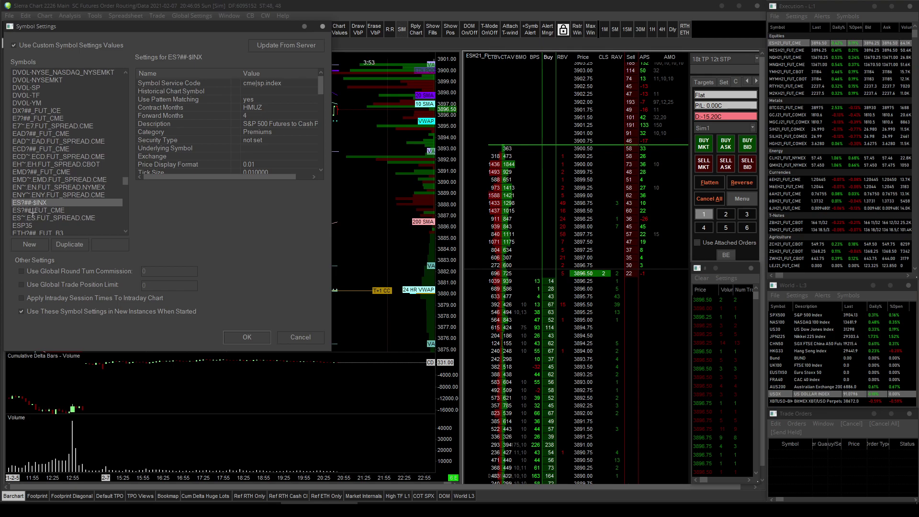
left_click(32, 211)
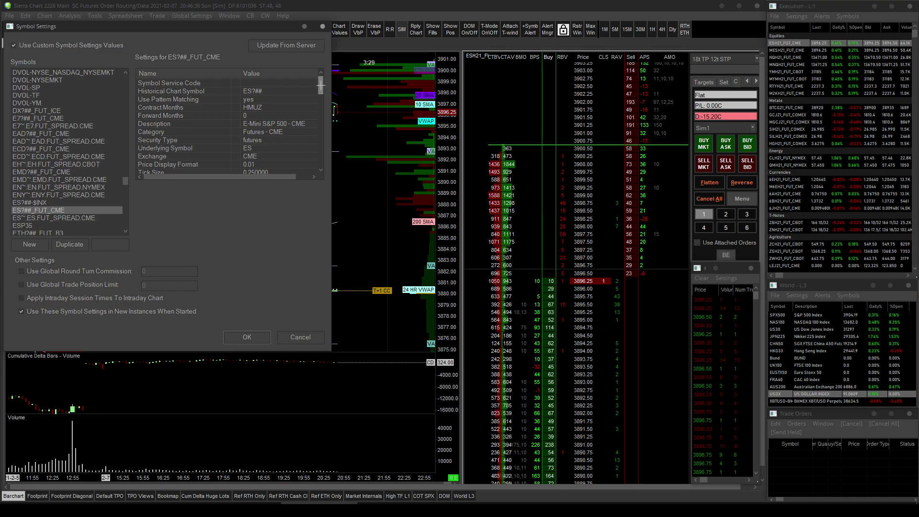
scroll(321, 84, "down", 4)
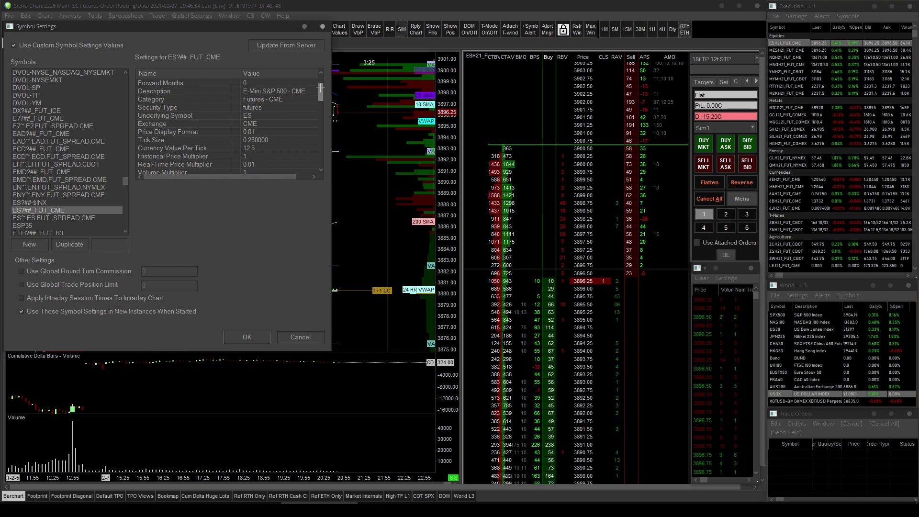
scroll(320, 95, "down", 5)
left_click_drag(320, 96, 319, 125)
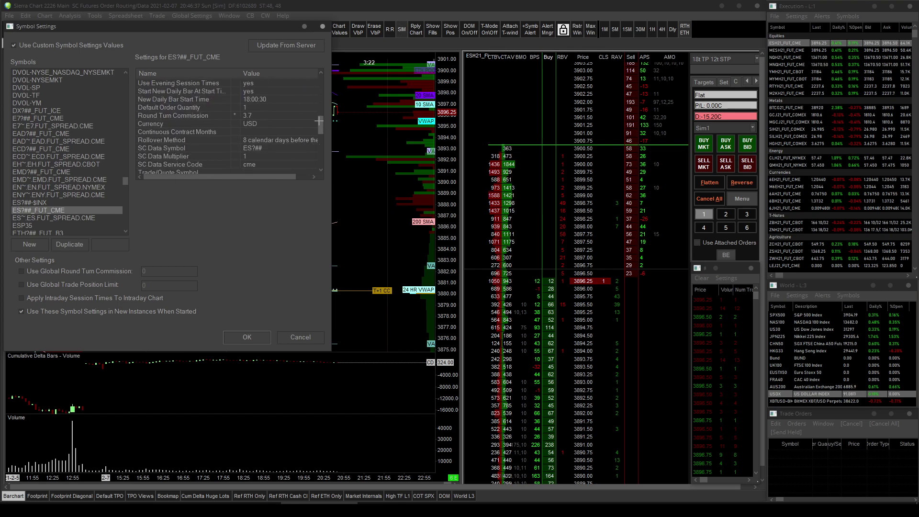
left_click(250, 116)
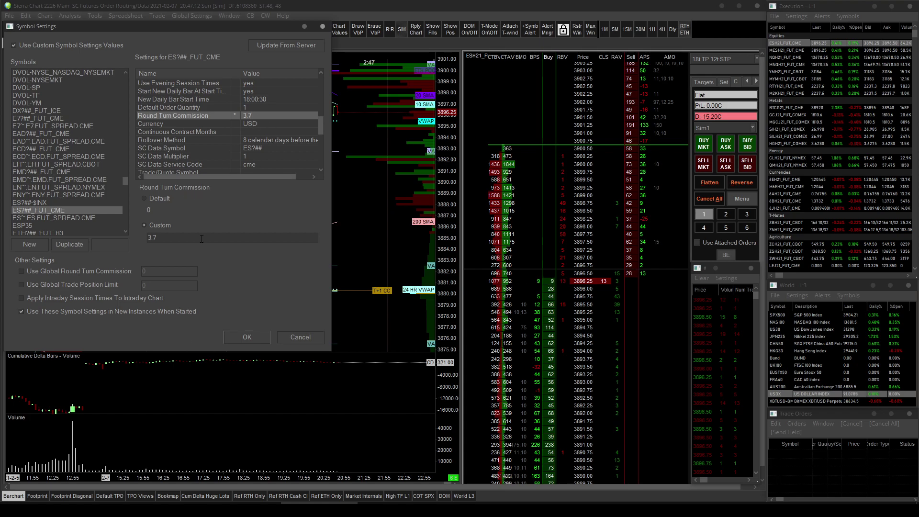
scroll(41, 175, "down", 1)
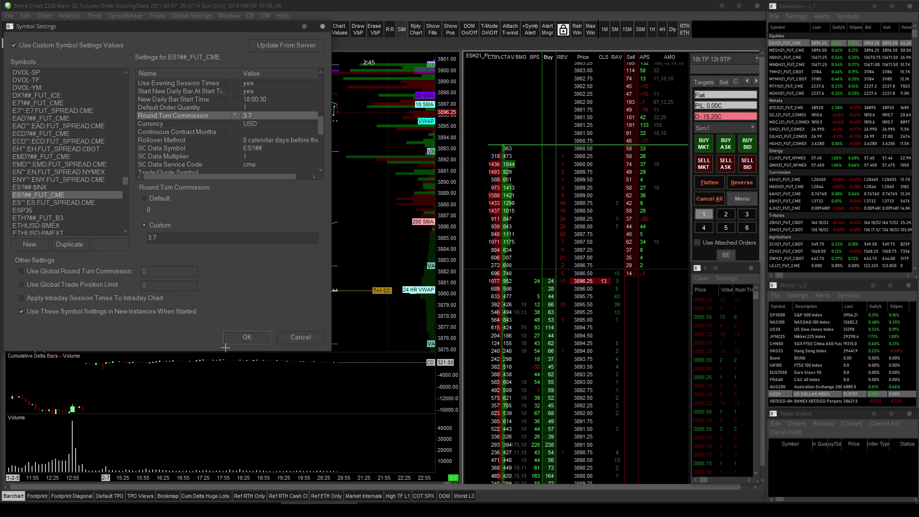
- Save the 3.7 commission and enable Use Symbol Commission Setting in Trade List for the chart
left_click(246, 336)
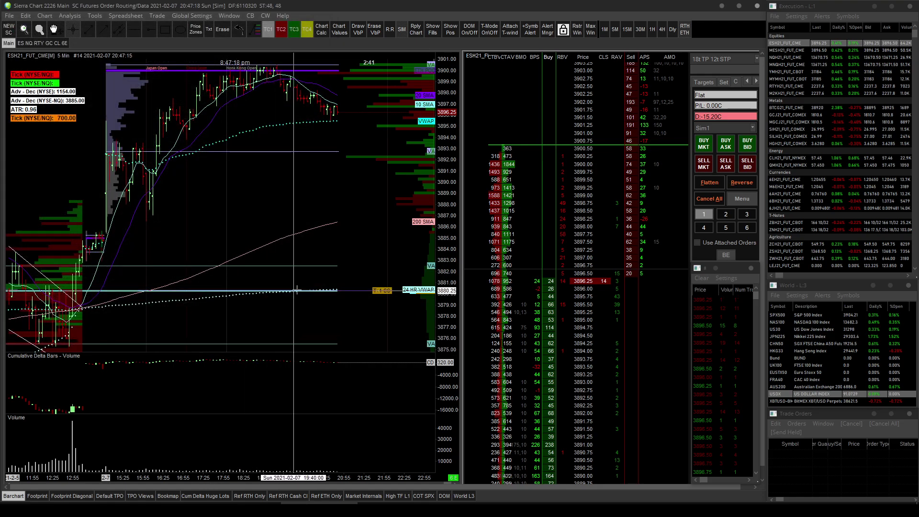
right_click(250, 180)
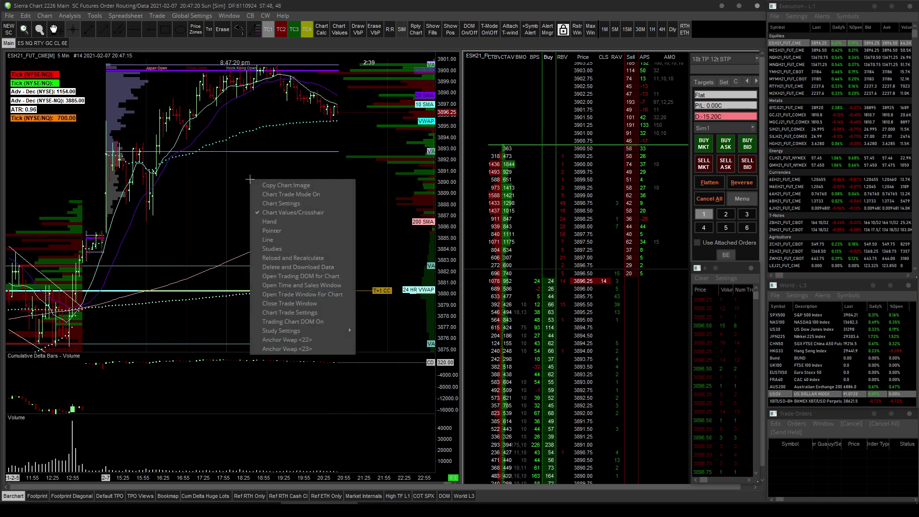
left_click(45, 15)
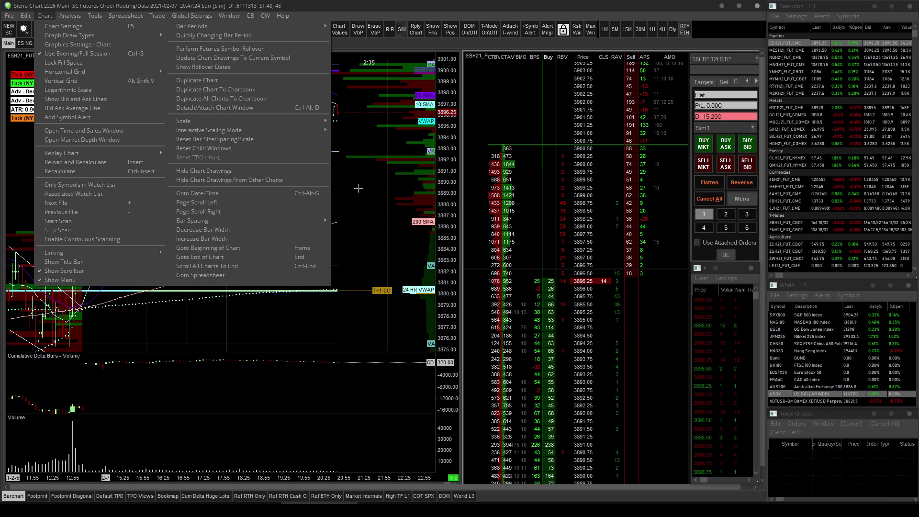
left_click(65, 27)
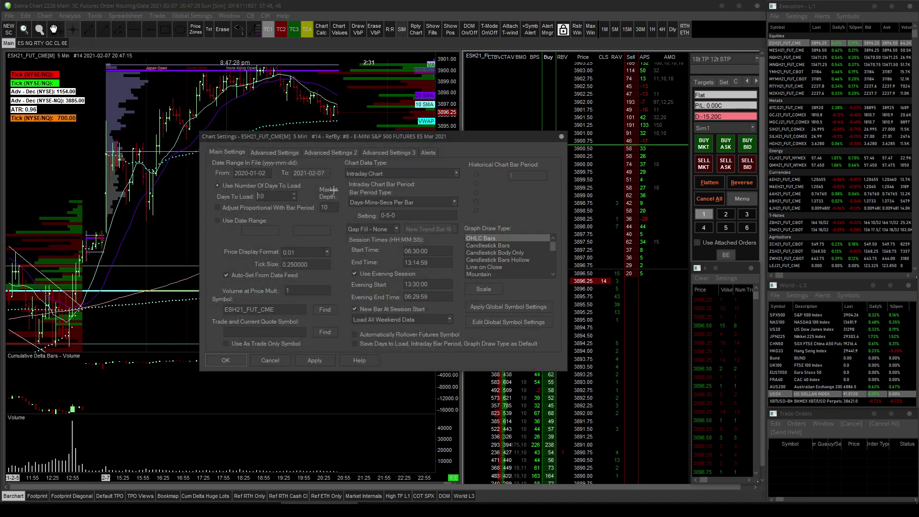
left_click(378, 152)
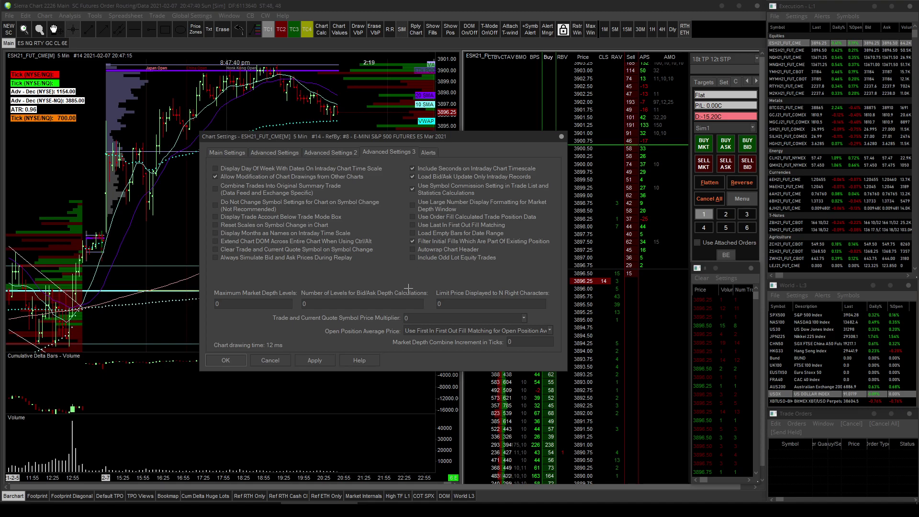
left_click(412, 189)
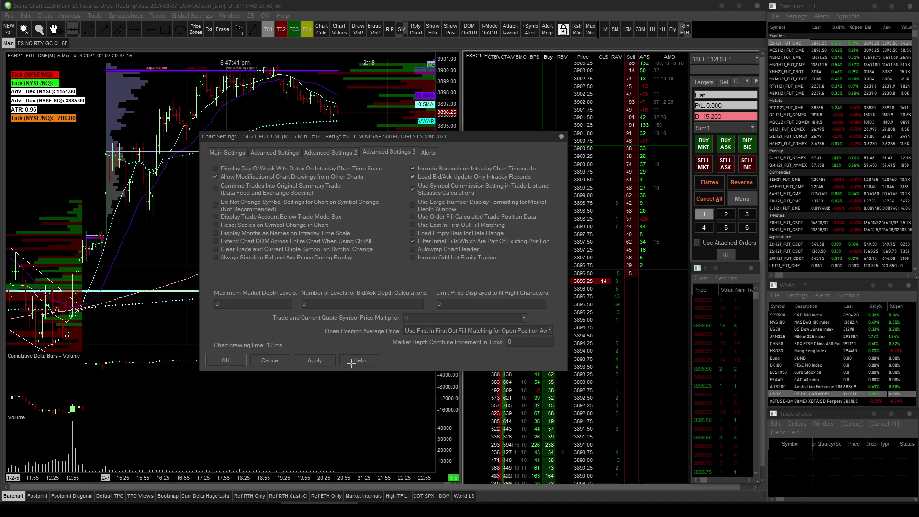
left_click(314, 364)
left_click(238, 360)
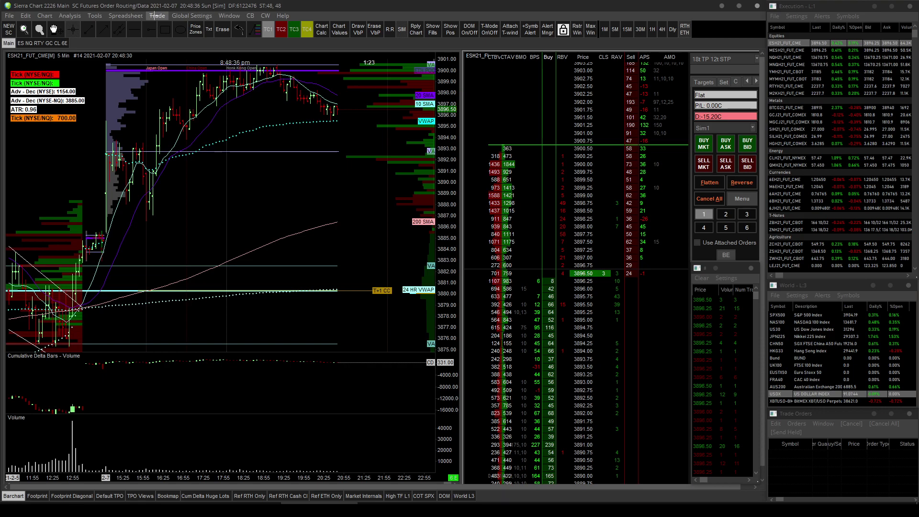
- Open the Trade Activity Log from the Trade menu
left_click(152, 17)
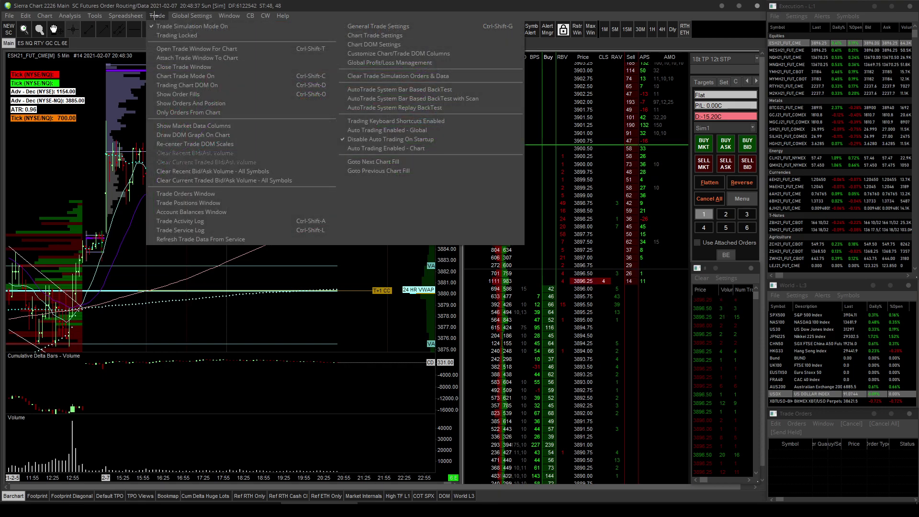
left_click(188, 221)
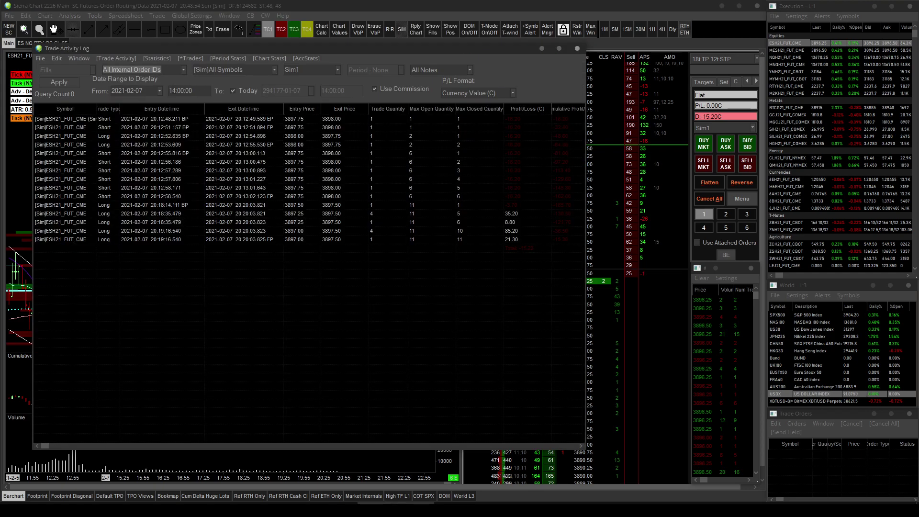
mouse_move(121, 45)
left_mouse_down()
mouse_move(98, 29)
mouse_move(114, 31)
left_mouse_up()
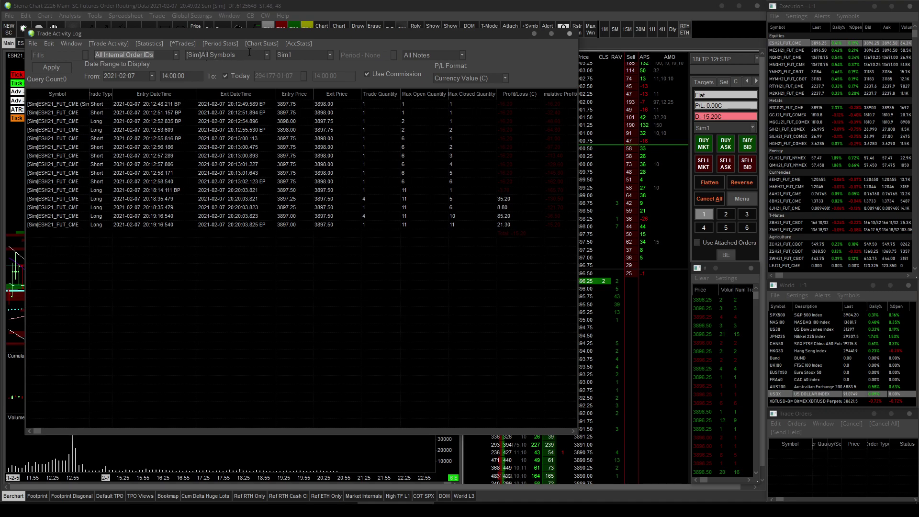
left_click(267, 54)
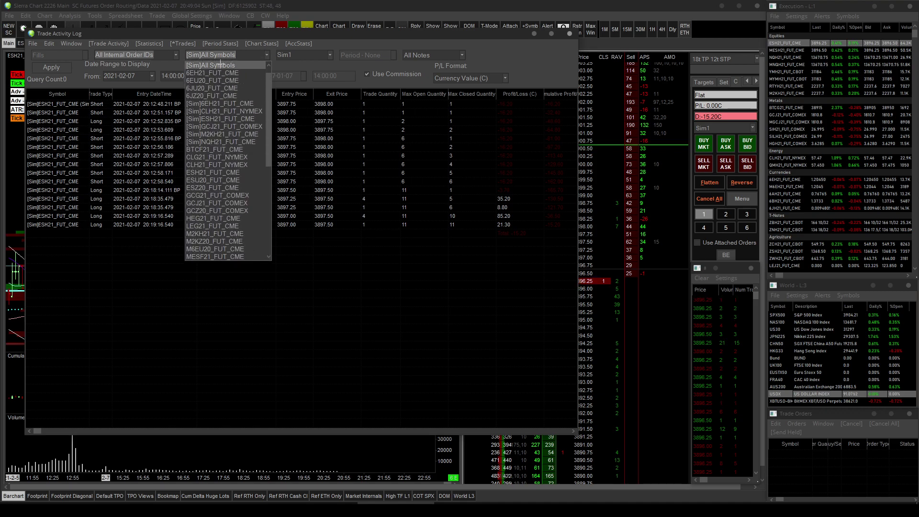
left_click(276, 62)
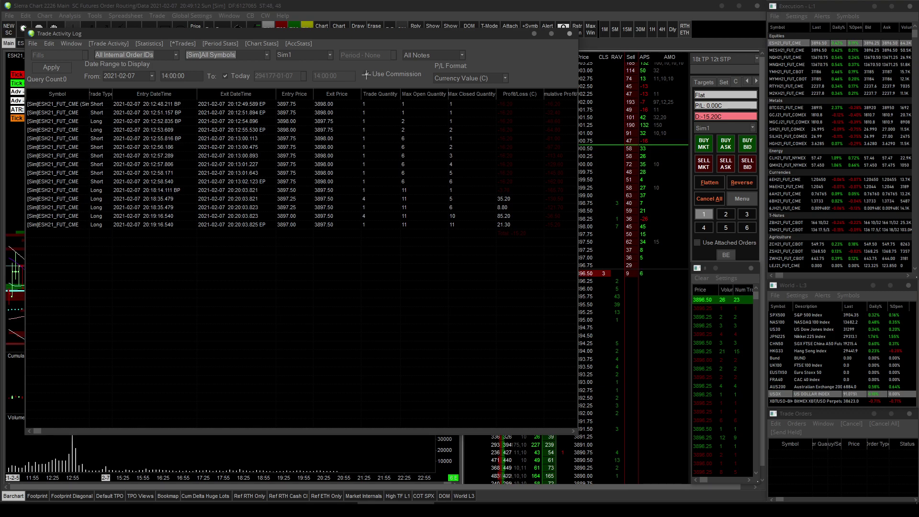
left_click(367, 73)
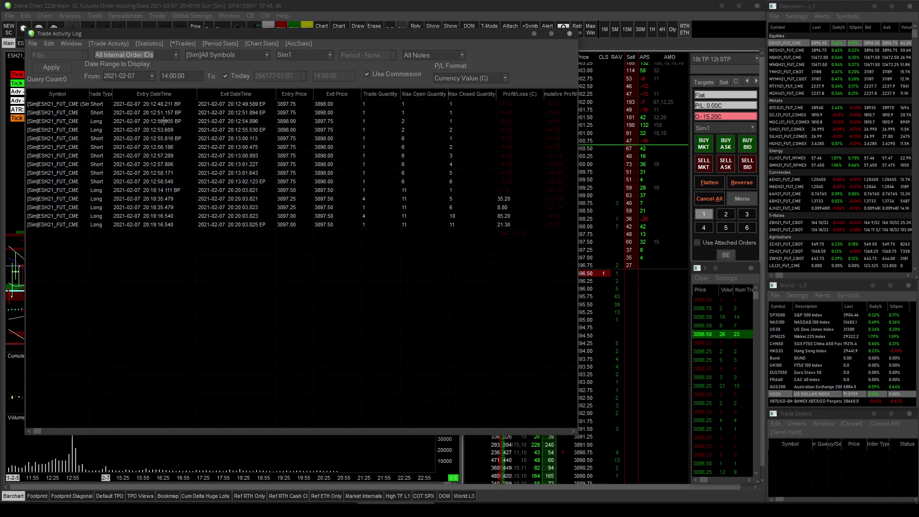
- Filter the Trade Activity Log from 2021-02-04 to 2021-02-05 with Today unchecked, and apply
left_click(153, 76)
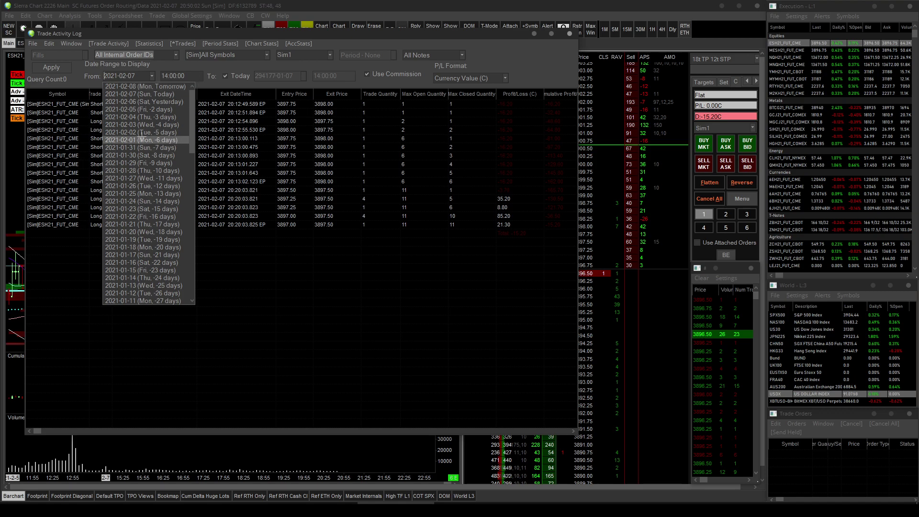
left_click(143, 117)
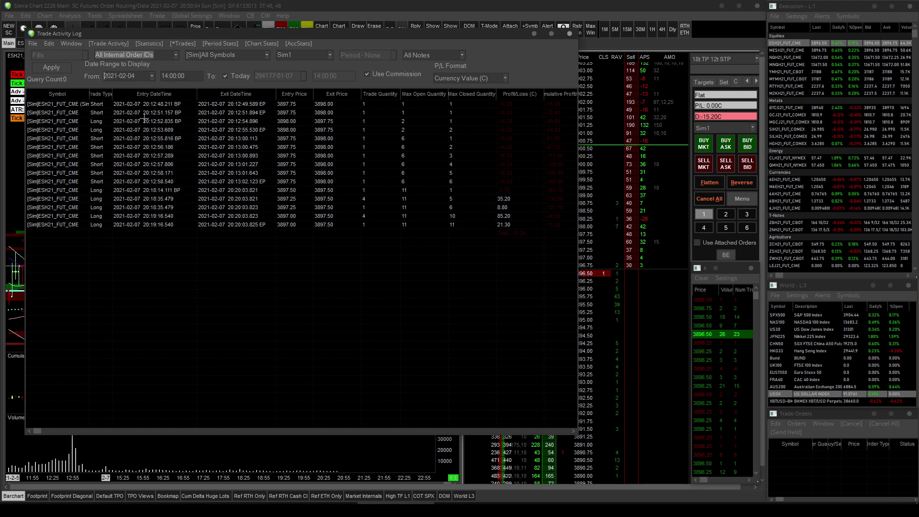
left_click(225, 76)
left_click(303, 76)
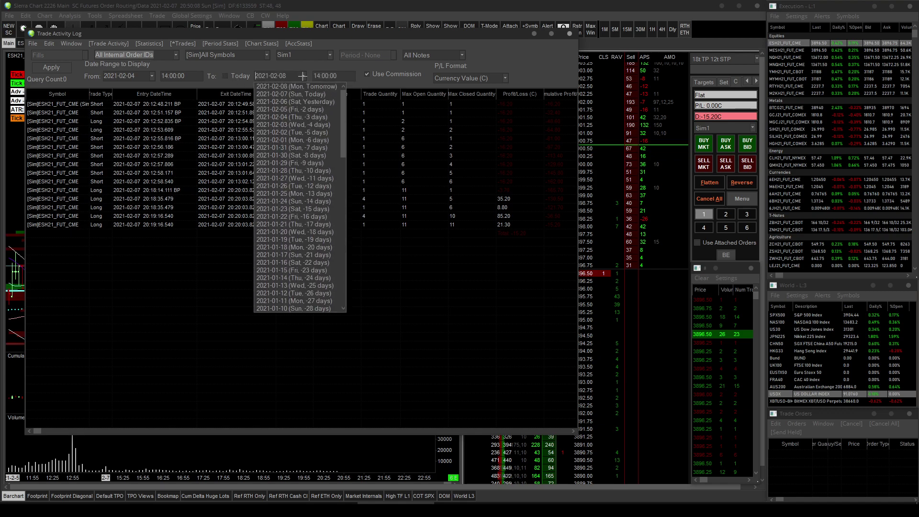
left_click(303, 109)
left_click(232, 77)
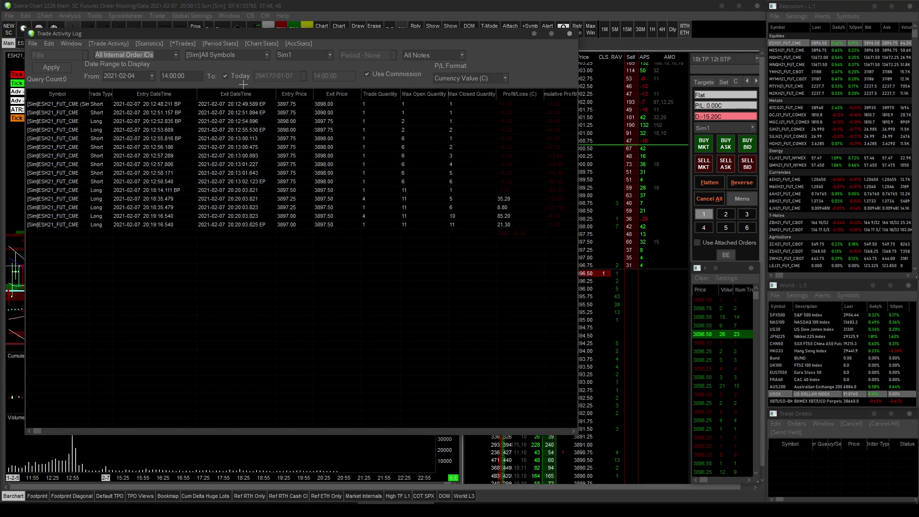
left_click(230, 77)
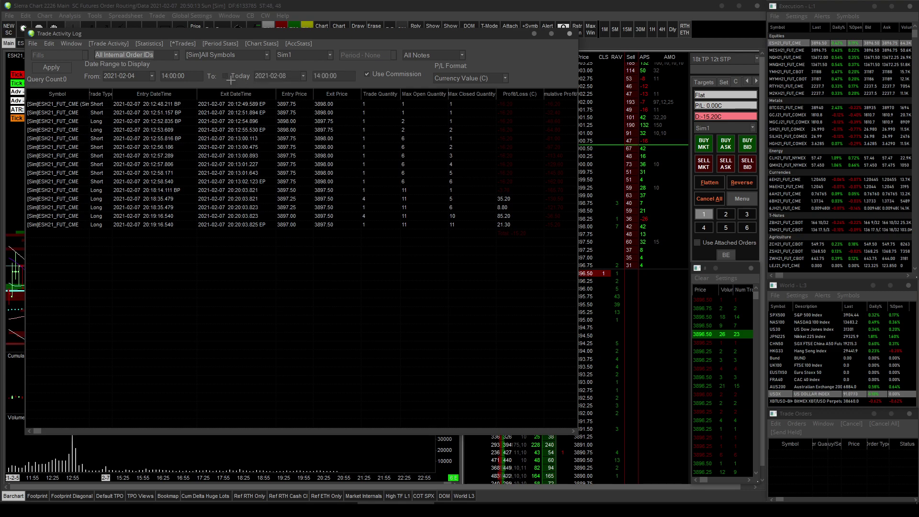
left_click(303, 77)
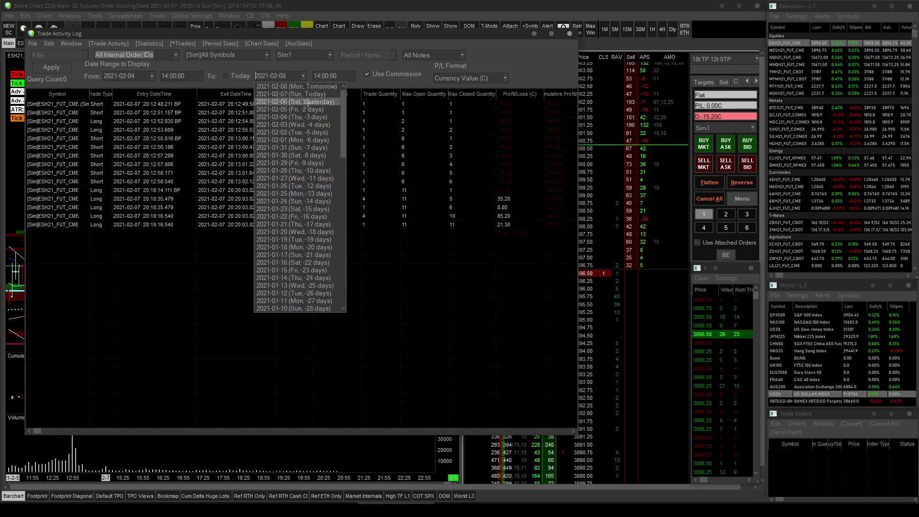
left_click(307, 109)
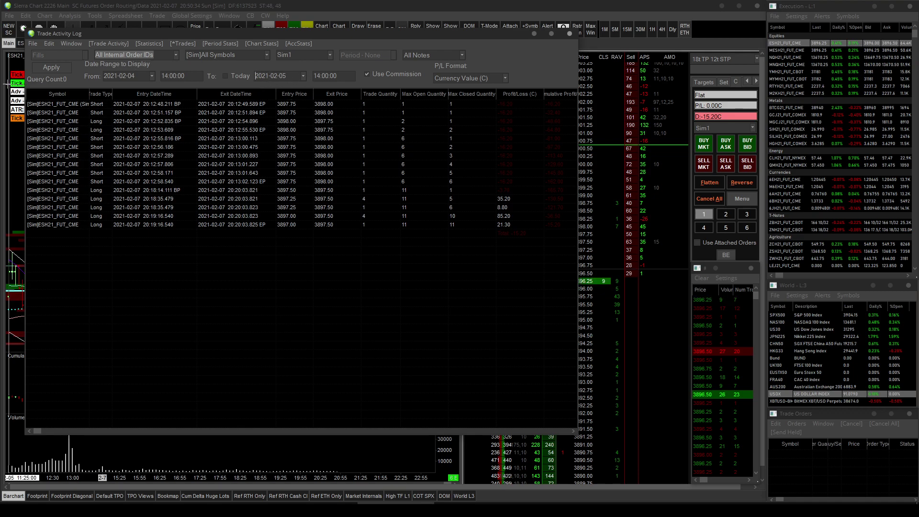
left_click(45, 66)
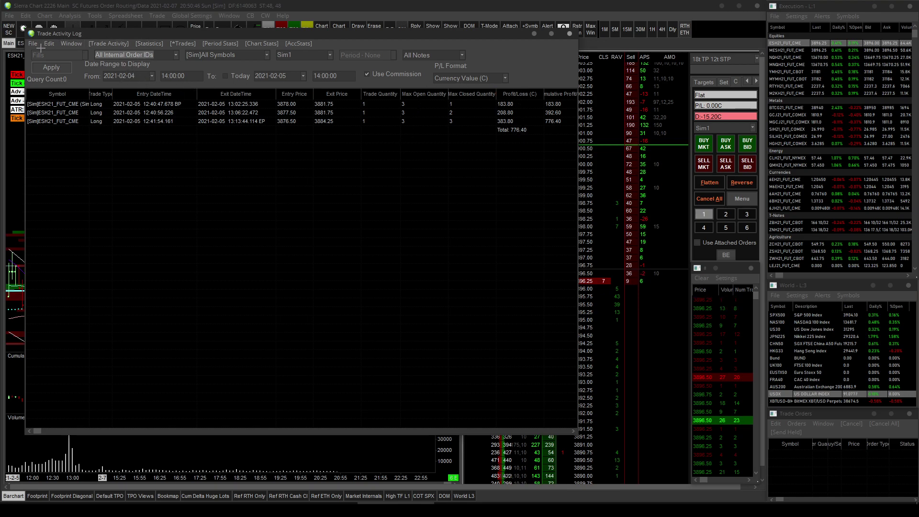
- Show Trade Statistics for the filtered trades: 776.40 closed profit, 11.10 total commissions
left_click(150, 43)
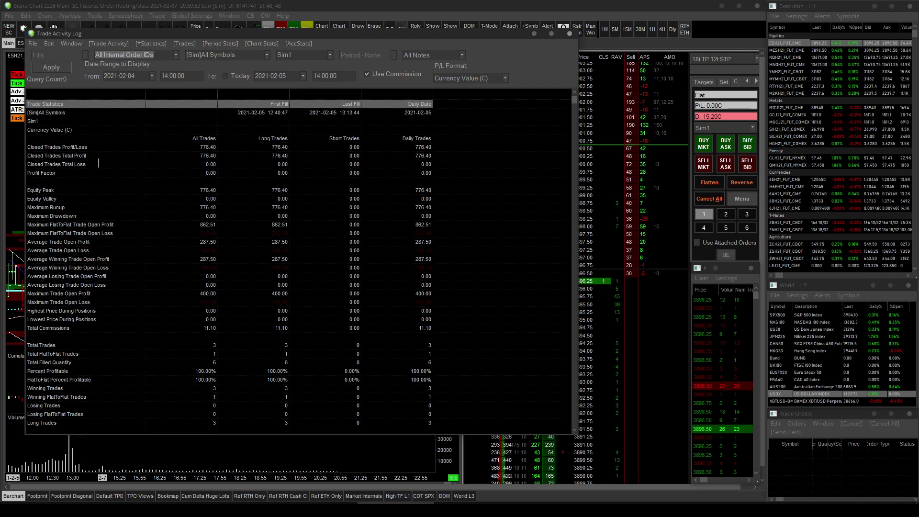
scroll(218, 313, "down", 12)
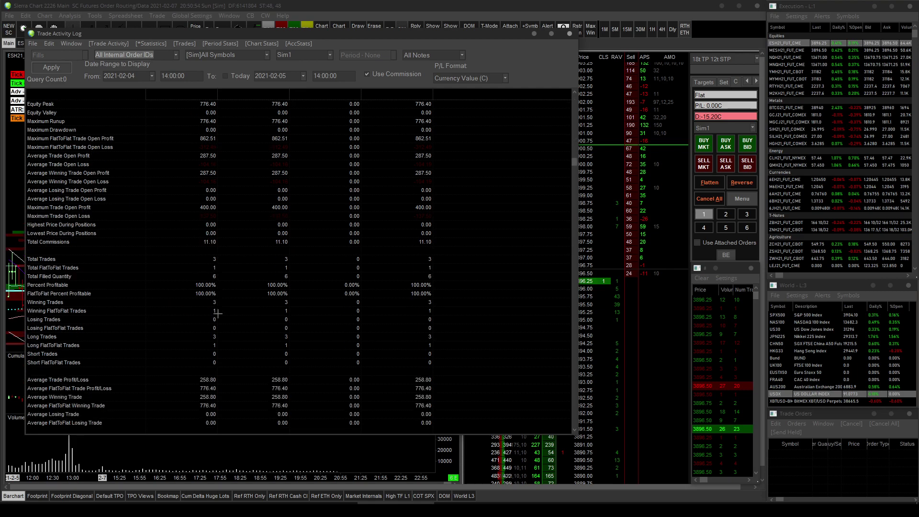
scroll(217, 313, "up", 10)
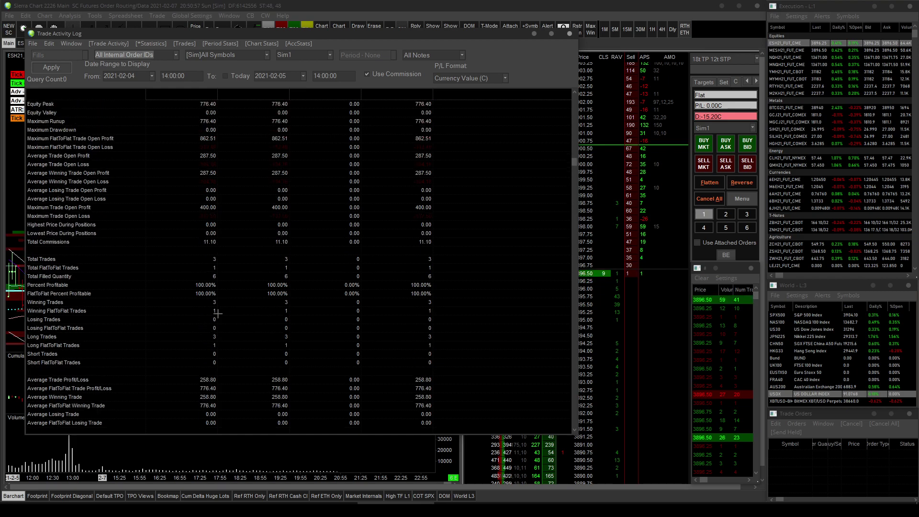
scroll(218, 313, "up", 3)
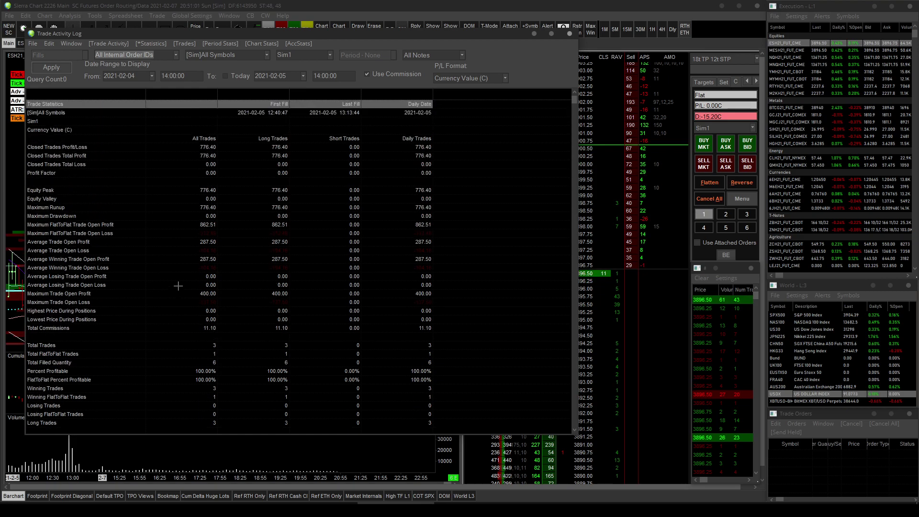
scroll(205, 344, "down", 1)
scroll(210, 356, "down", 3)
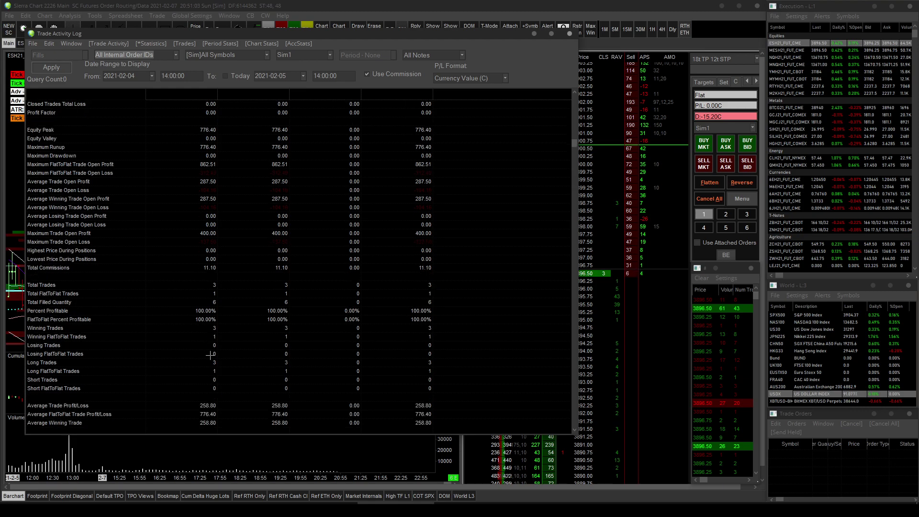
scroll(210, 354, "up", 3)
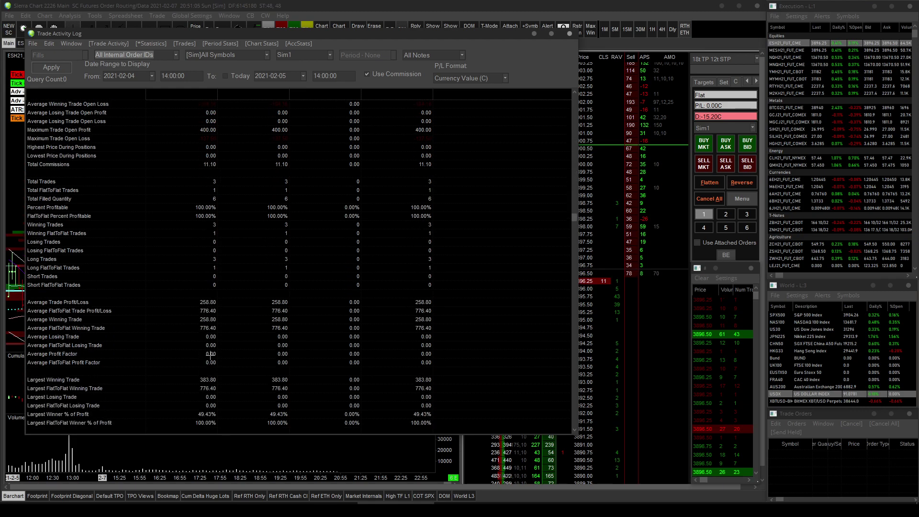
scroll(210, 356, "up", 2)
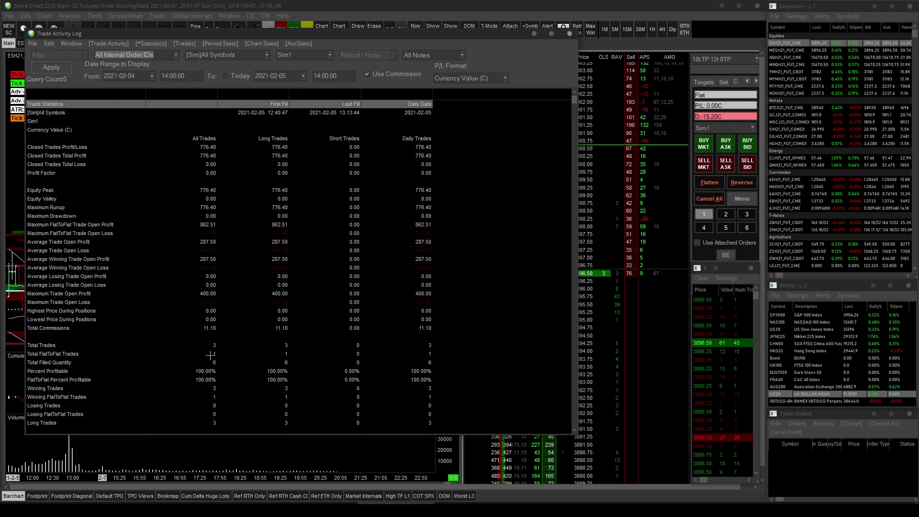
scroll(209, 355, "down", 15)
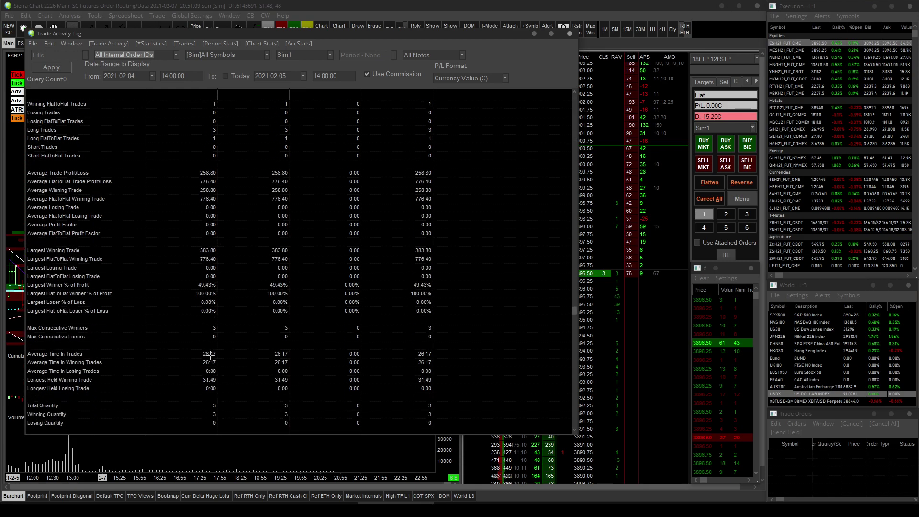
scroll(210, 355, "down", 1)
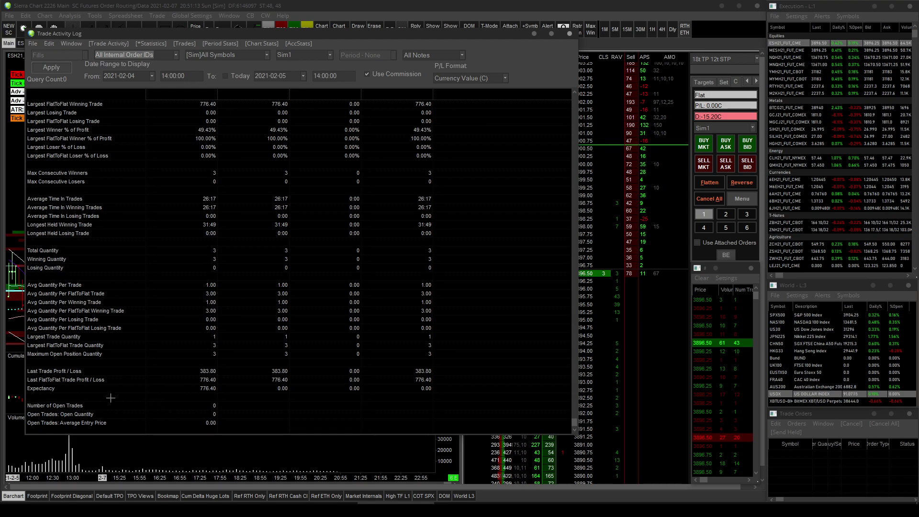
scroll(144, 344, "up", 15)
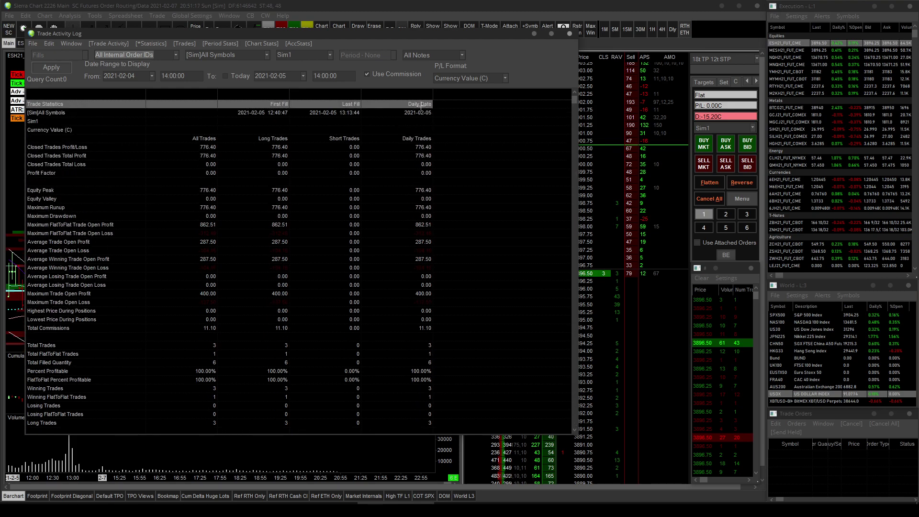
- Switch to Period Stats > Chart Stats showing ESH21 daily P/L -15.20, and reposition the window
left_click(185, 44)
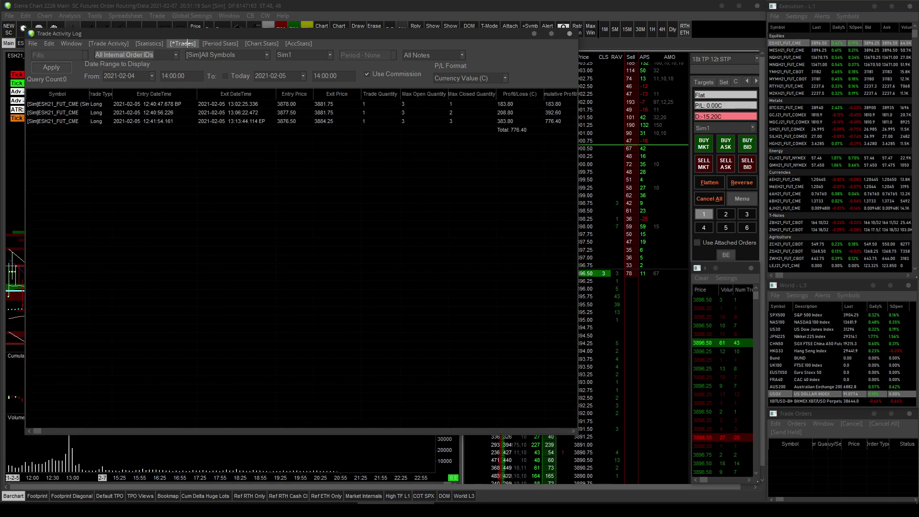
left_click(220, 43)
left_click(261, 43)
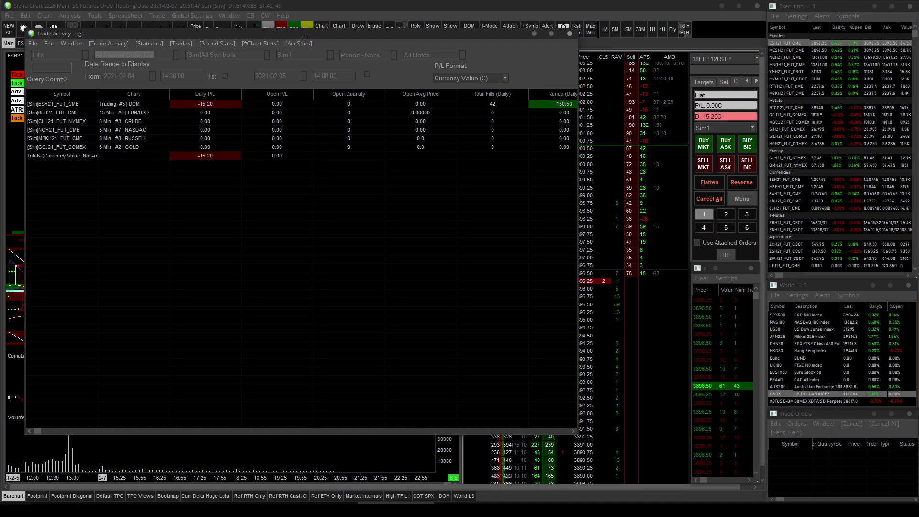
left_click_drag(307, 34, 368, 9)
left_click_drag(375, 6, 334, 30)
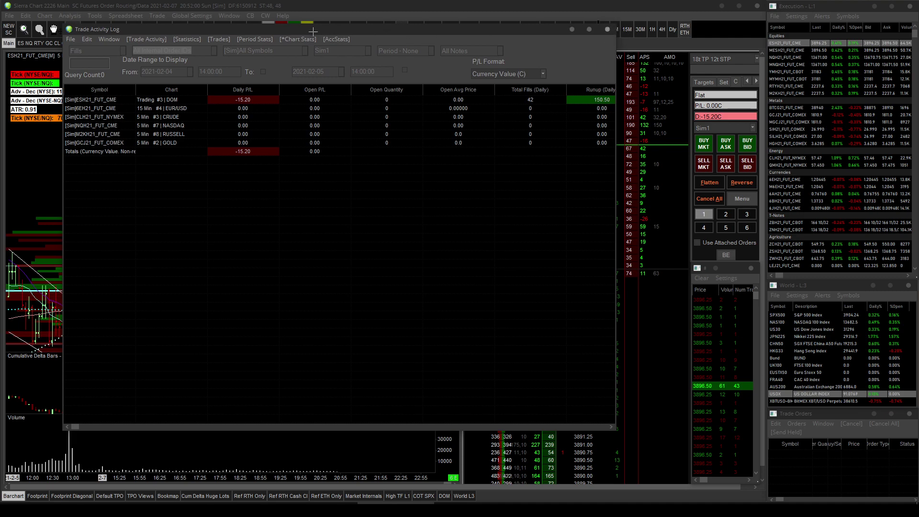
- Close the Trade Activity Log window
left_click(608, 30)
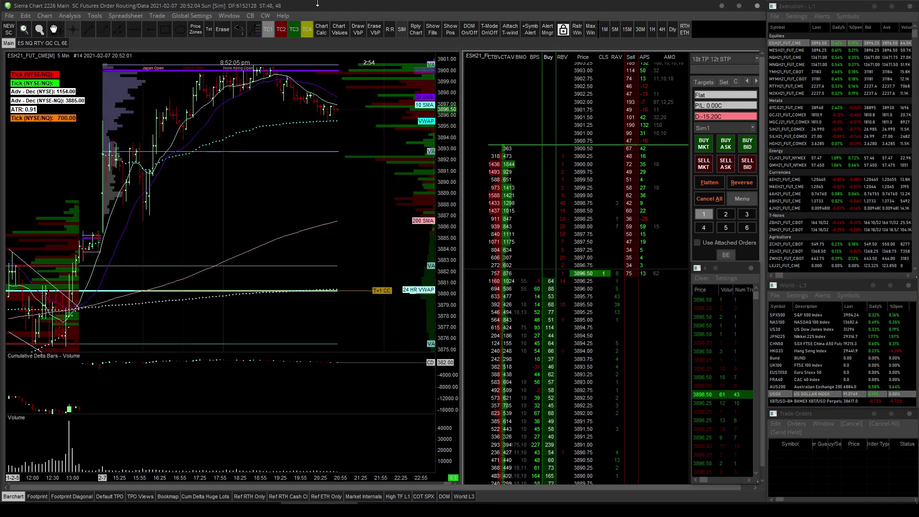